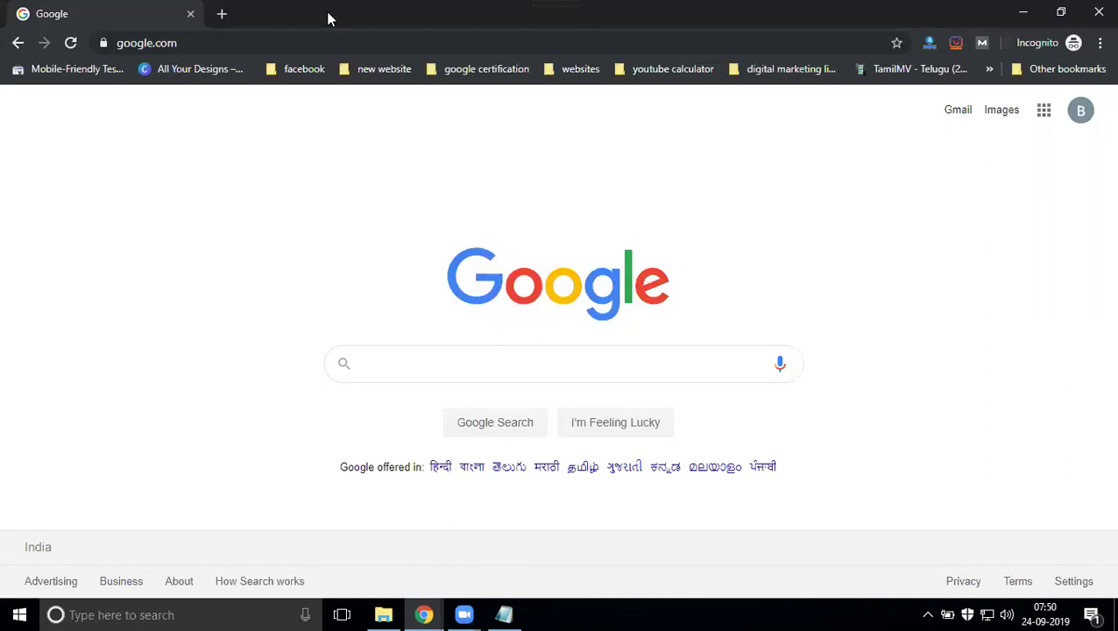
# Step: Open youtube.com in a new browser tab
pyautogui.click(222, 14)
pyautogui.write('youtube.com')
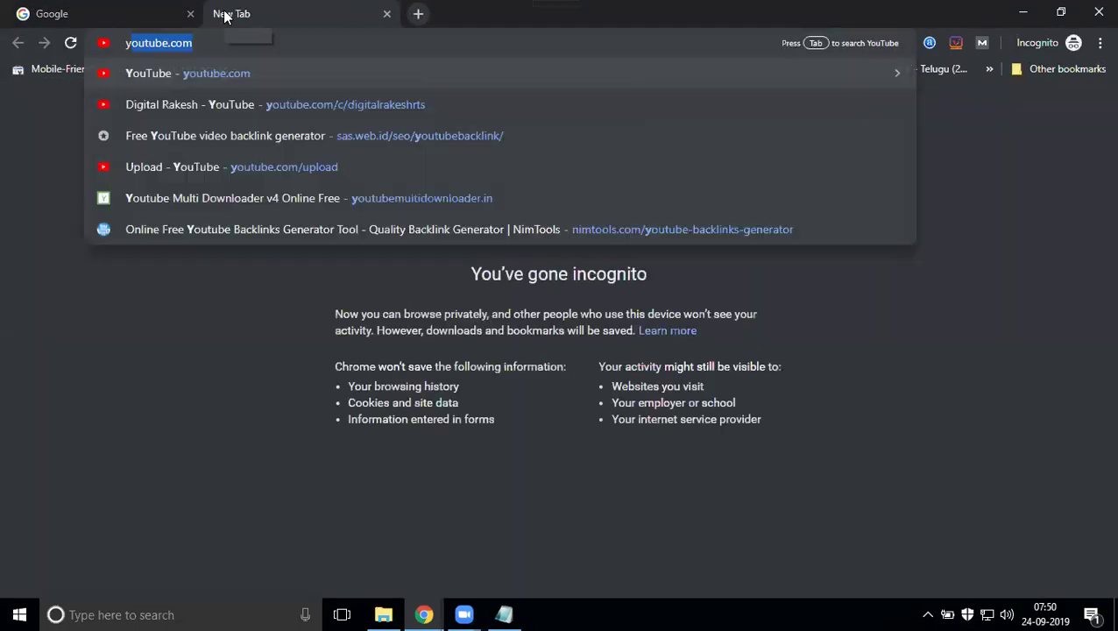
pyautogui.press('Return')
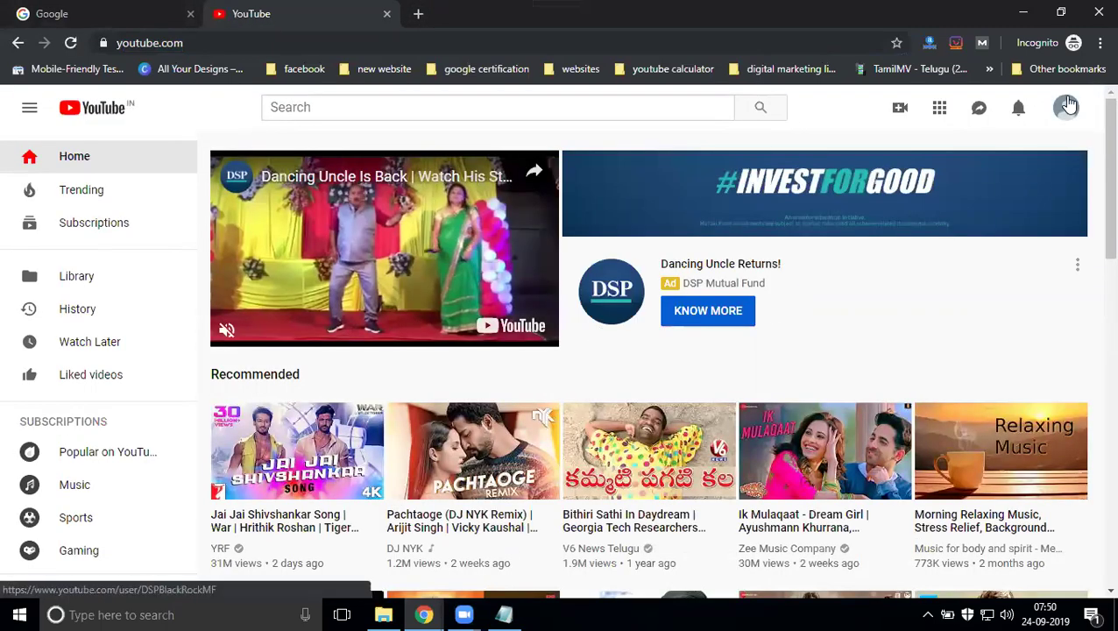
# Step: Switch the YouTube session from the personal account to the brand channel listed first among the accounts
pyautogui.click(1067, 106)
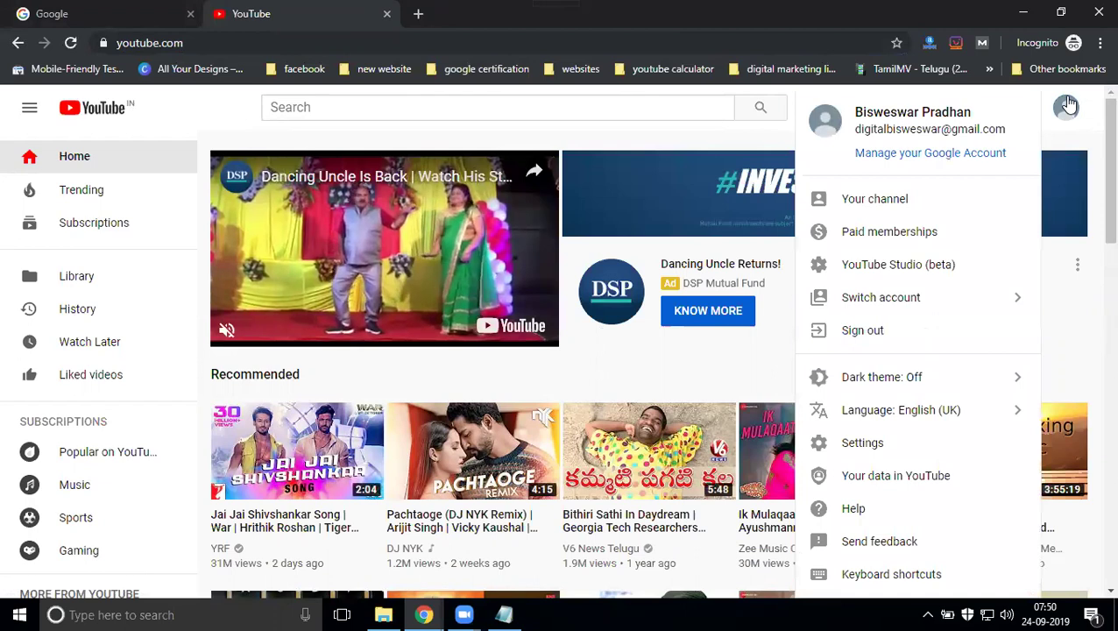
pyautogui.click(942, 297)
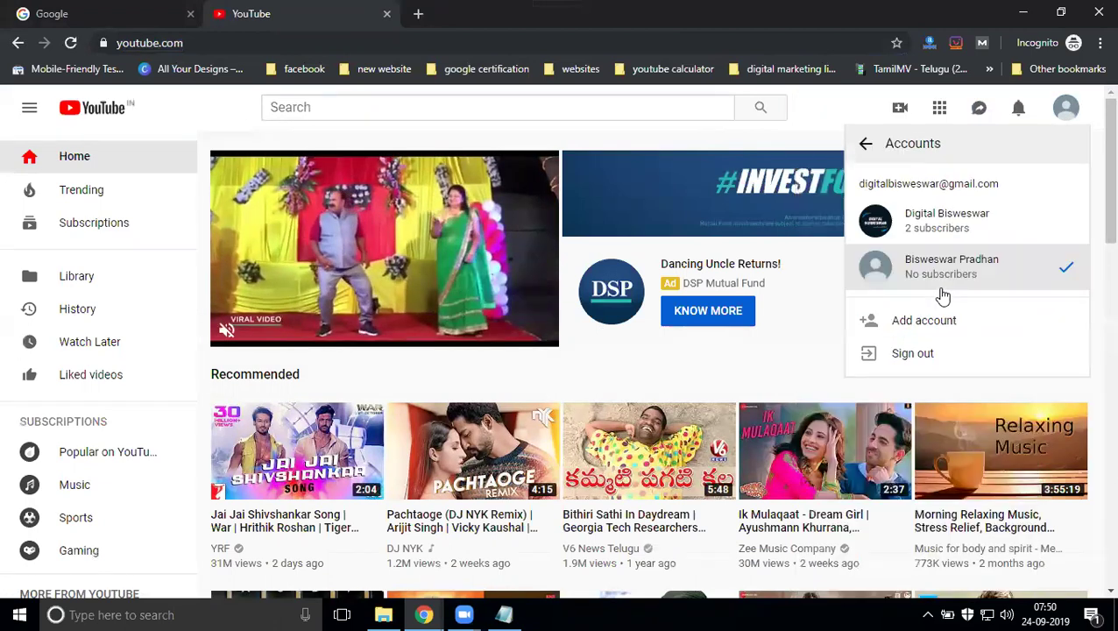
pyautogui.click(936, 221)
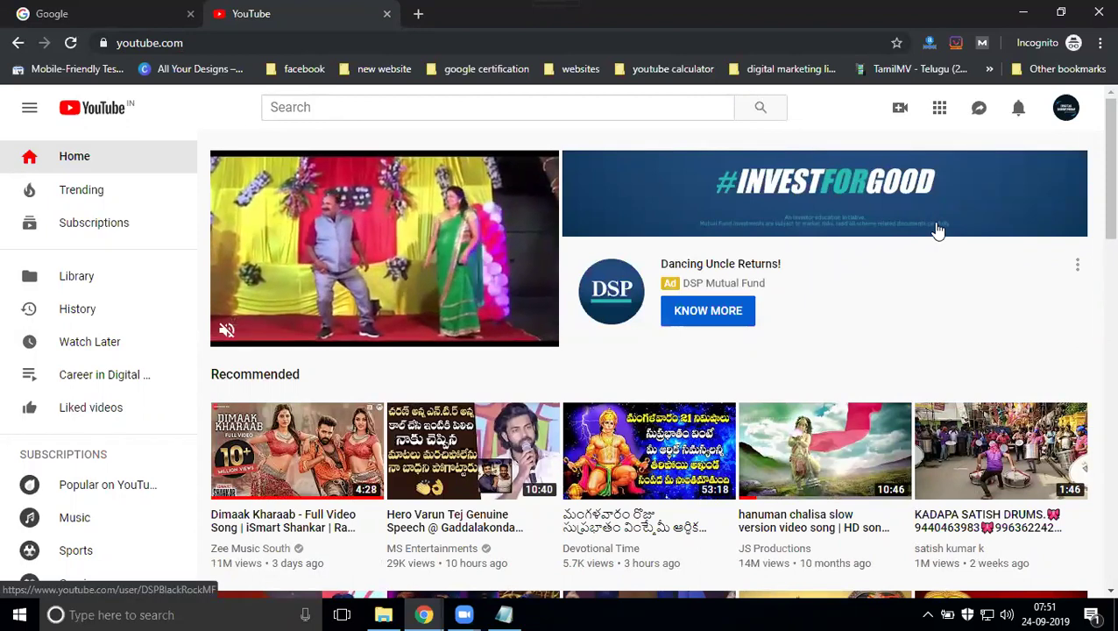
# Step: Open the brand channel's own page in a new tab and show its uploaded videos
pyautogui.click(1065, 108)
pyautogui.rightClick(843, 178)
pyautogui.click(885, 182)
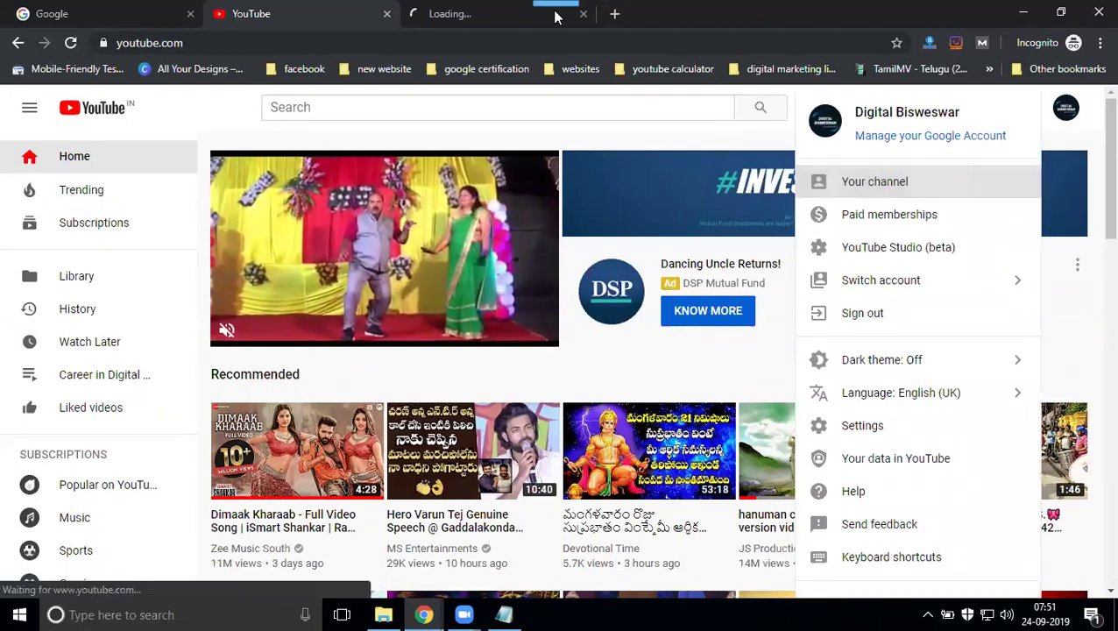
pyautogui.click(515, 10)
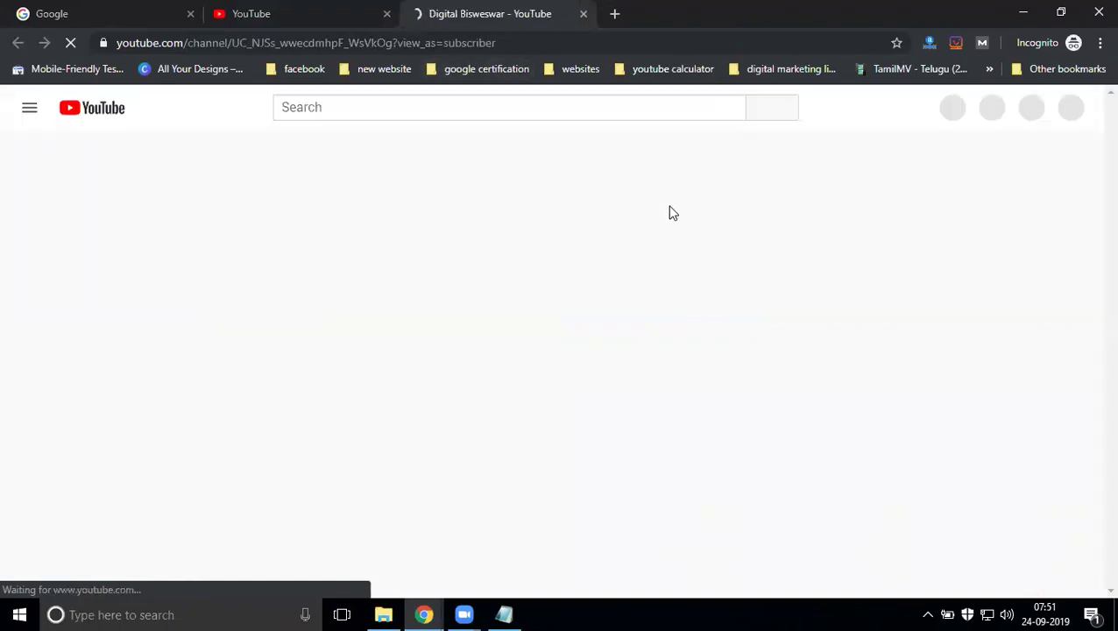
pyautogui.click(771, 326)
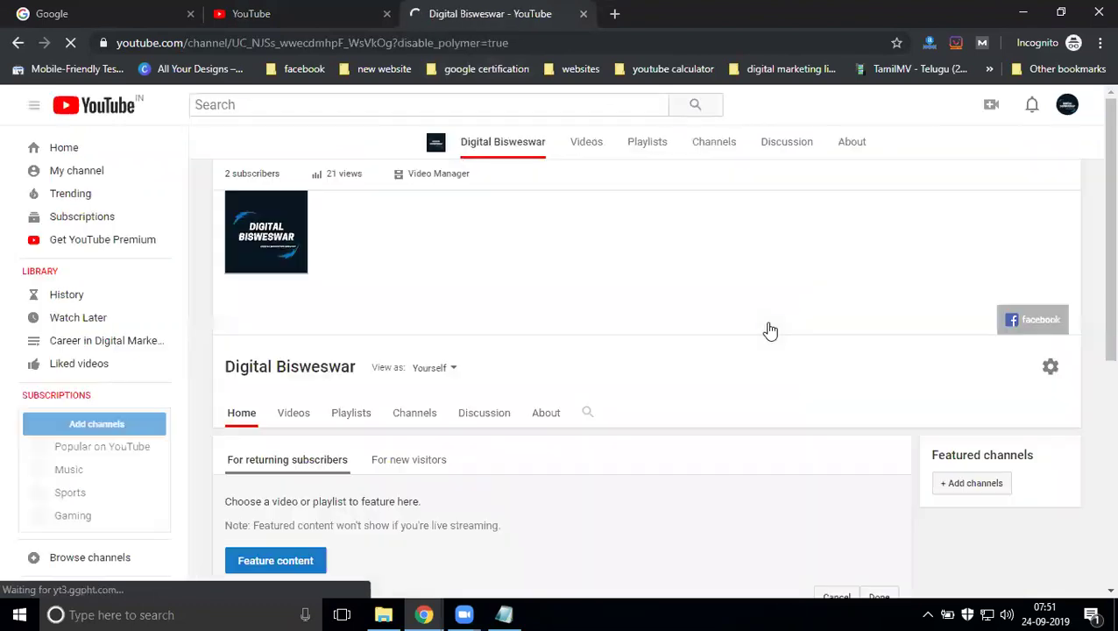
pyautogui.scroll(-1, 749, 325)
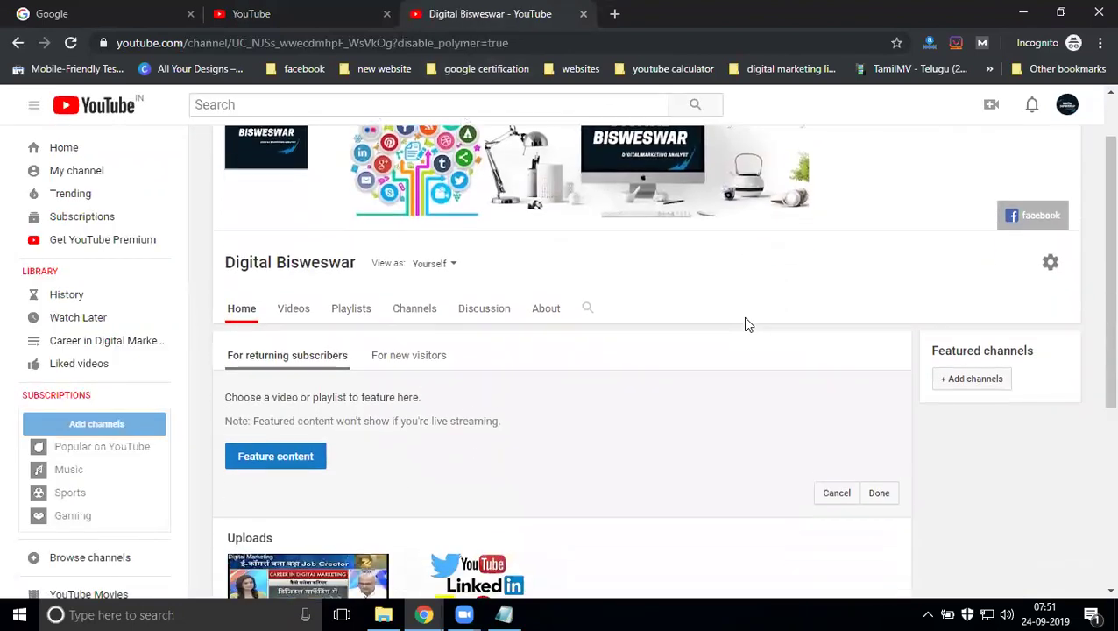
pyautogui.click(303, 302)
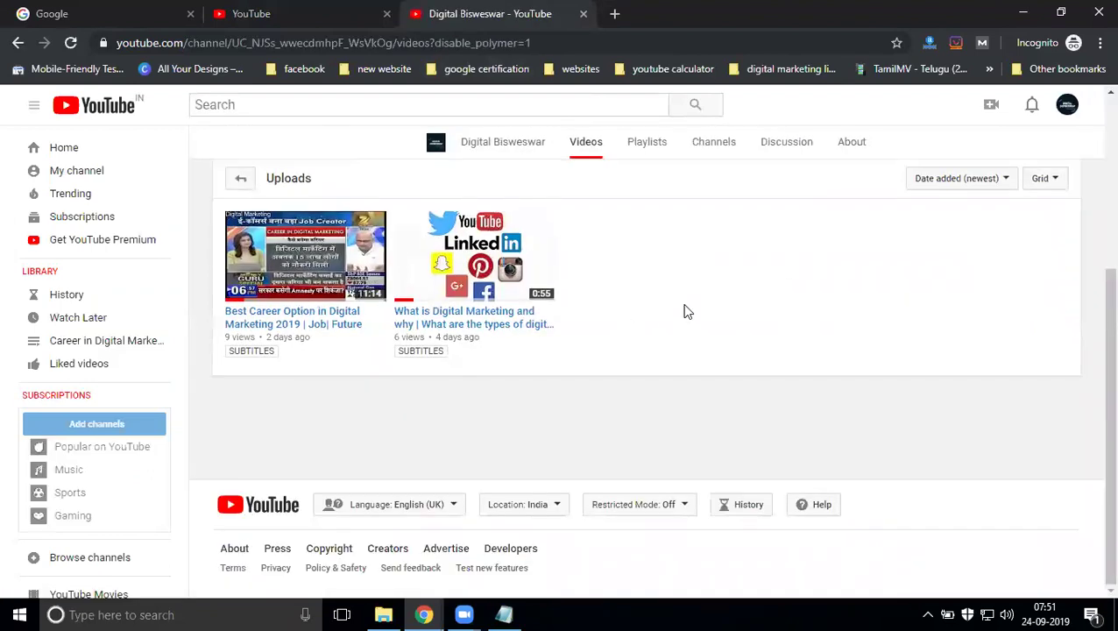
pyautogui.scroll(1, 684, 306)
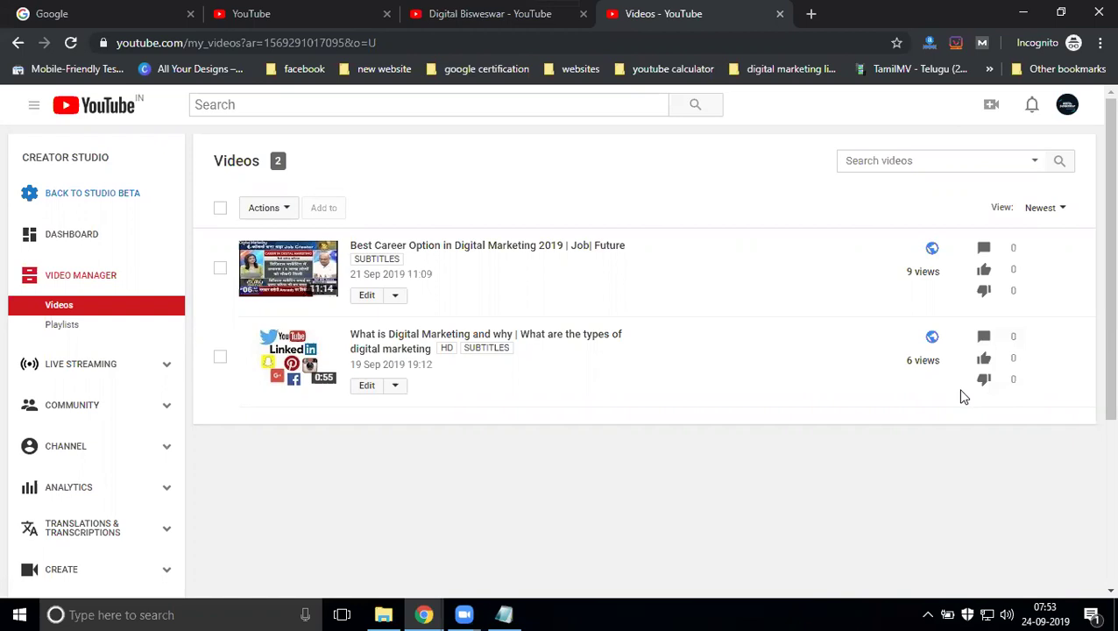
# Step: Open the channel's Status and features page in Creator Studio and check its verification, strikes and feature eligibility
pyautogui.scroll(-1, 150, 369)
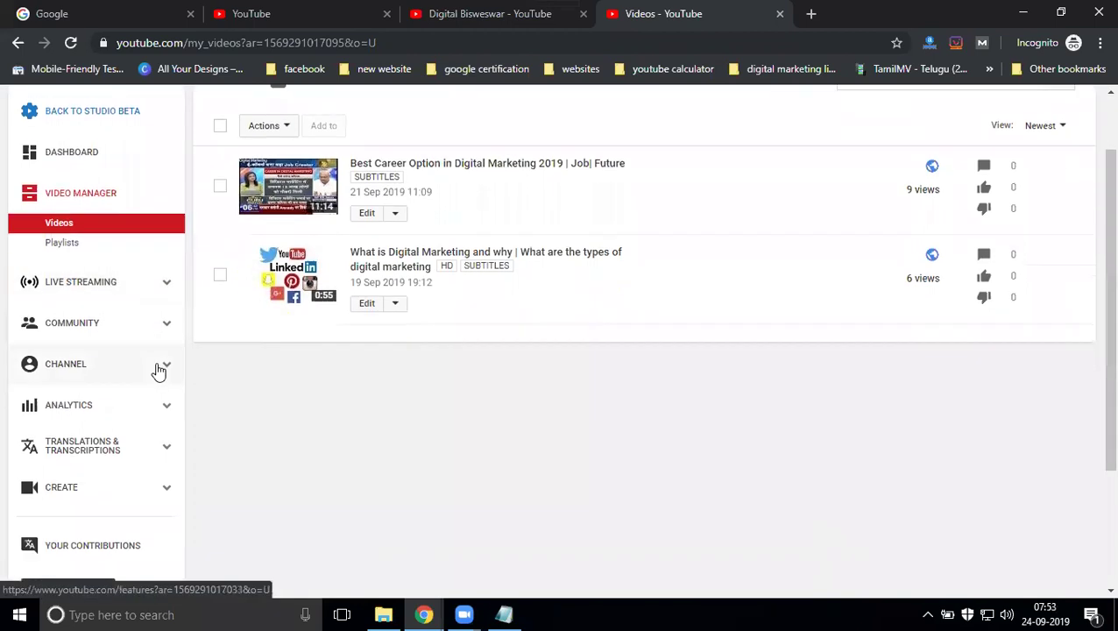
pyautogui.click(65, 368)
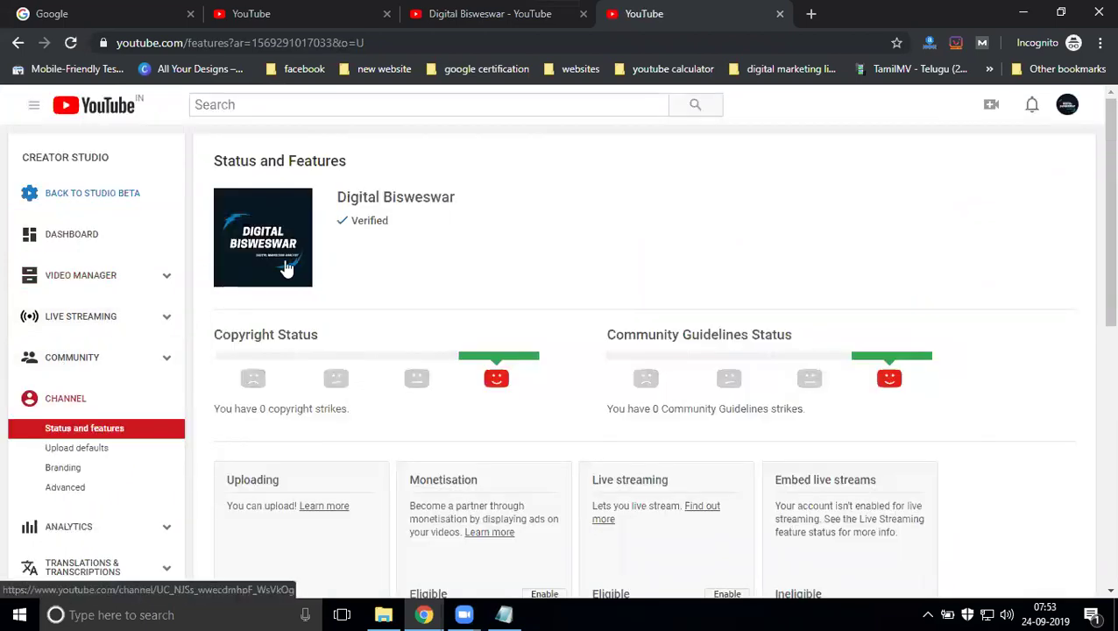
pyautogui.moveTo(351, 221); pyautogui.dragTo(391, 224)
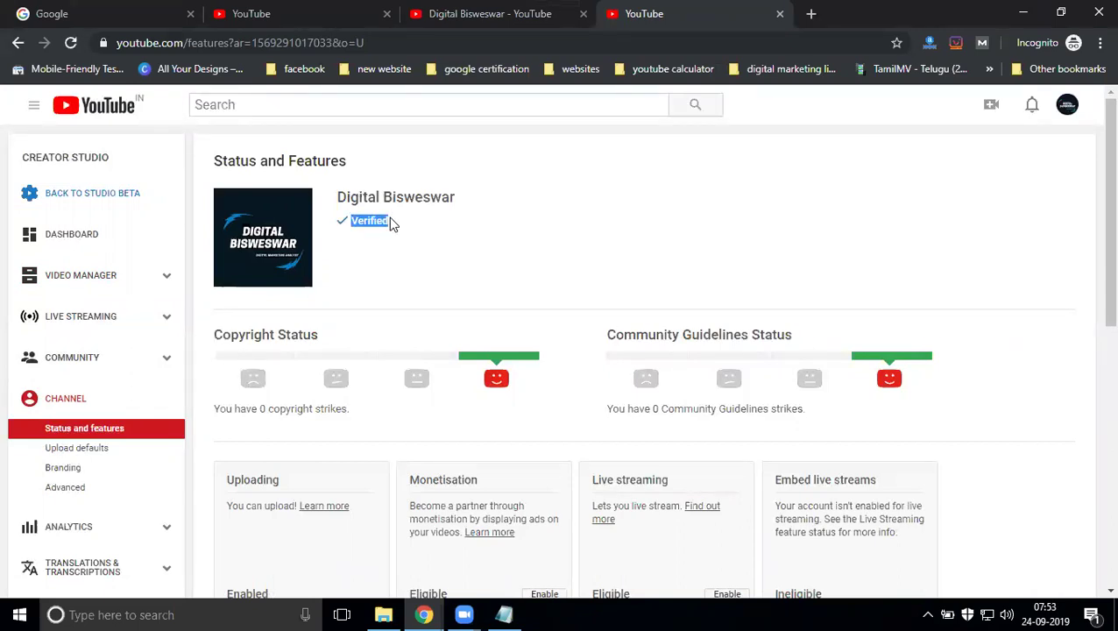
pyautogui.scroll(-2, 495, 238)
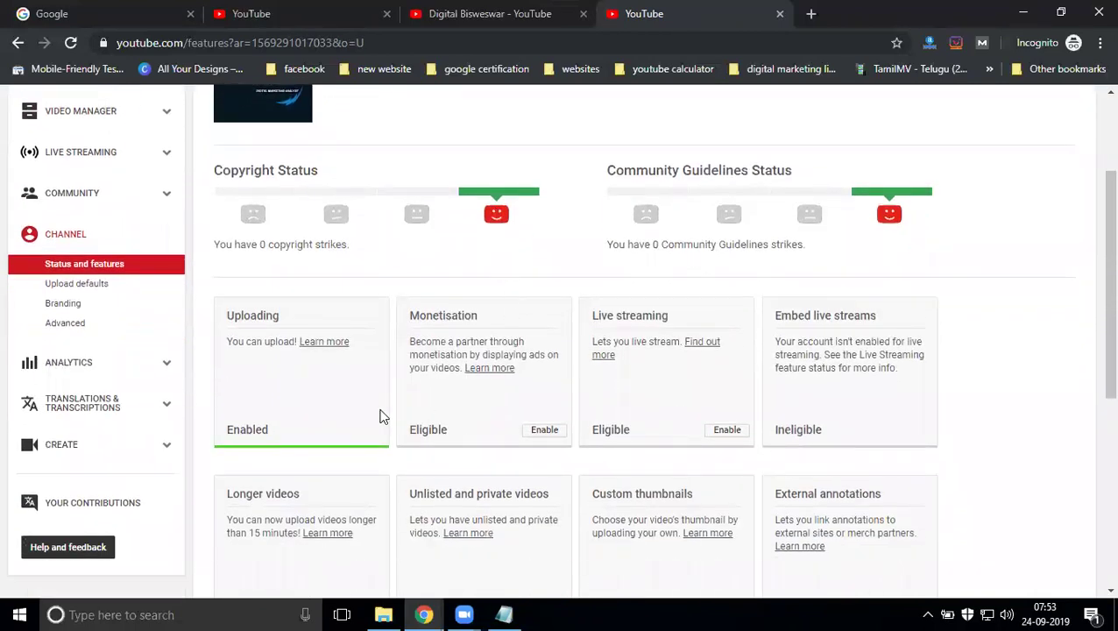
# Step: Review the description, business contact, location and links on the channel's About page, and return to Status and features
pyautogui.click(477, 14)
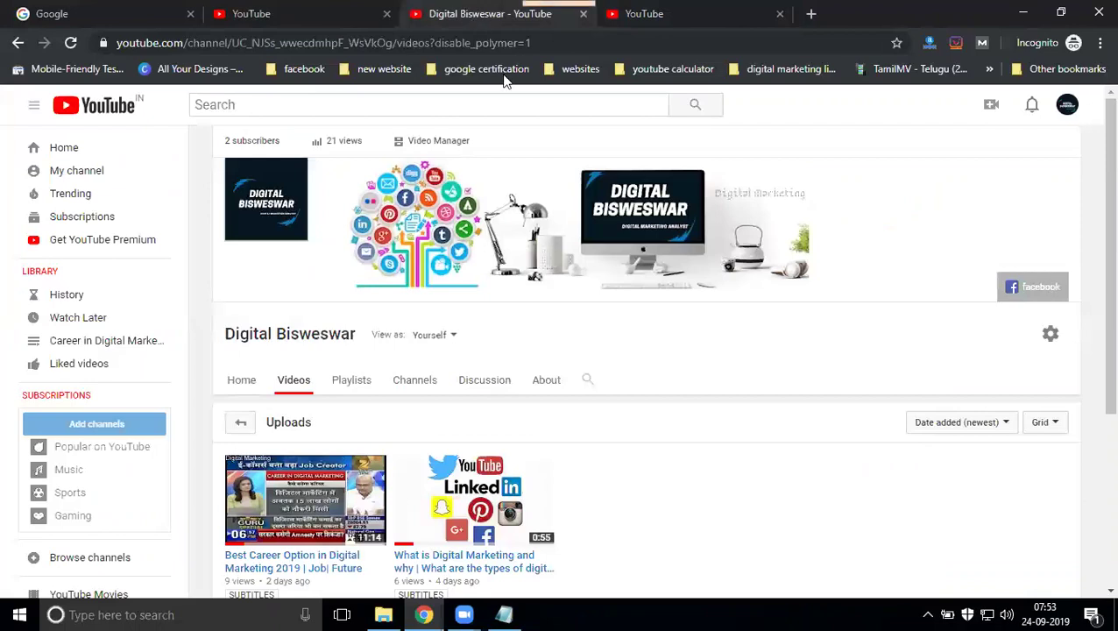
pyautogui.click(539, 391)
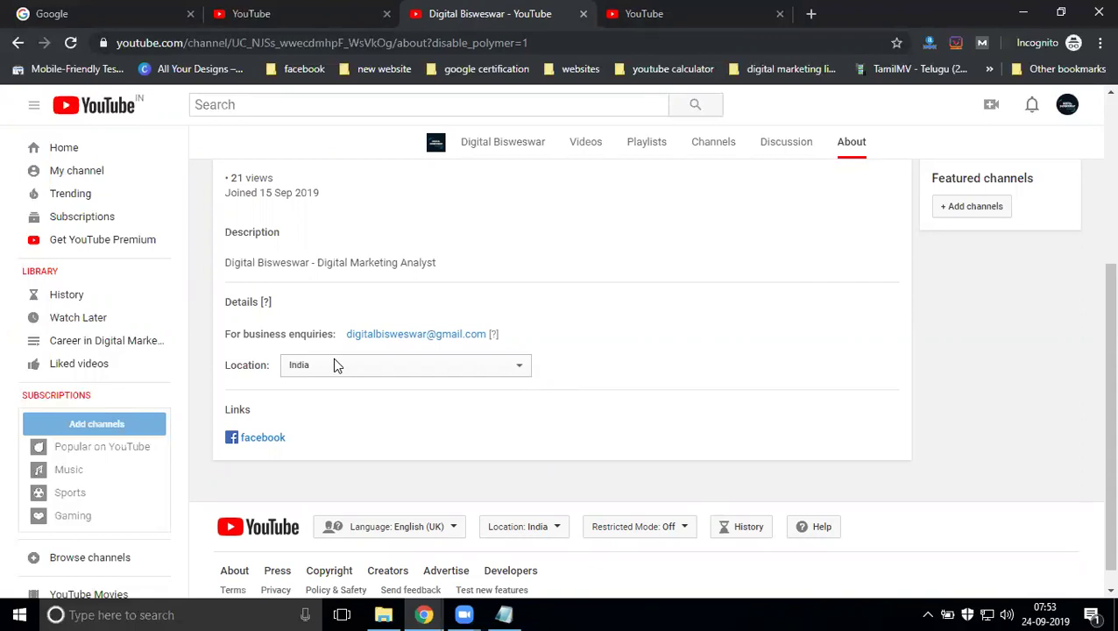
pyautogui.click(666, 15)
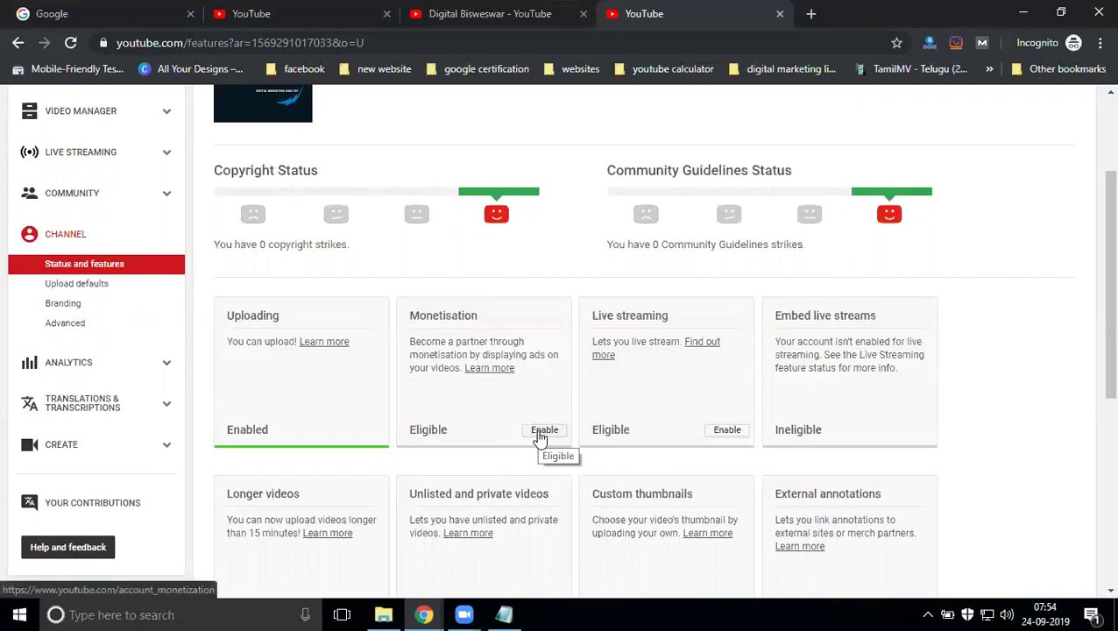
# Step: Start enabling monetisation for the channel and accept the YouTube Partner Programme terms with all three agreement statements ticked
pyautogui.click(542, 431)
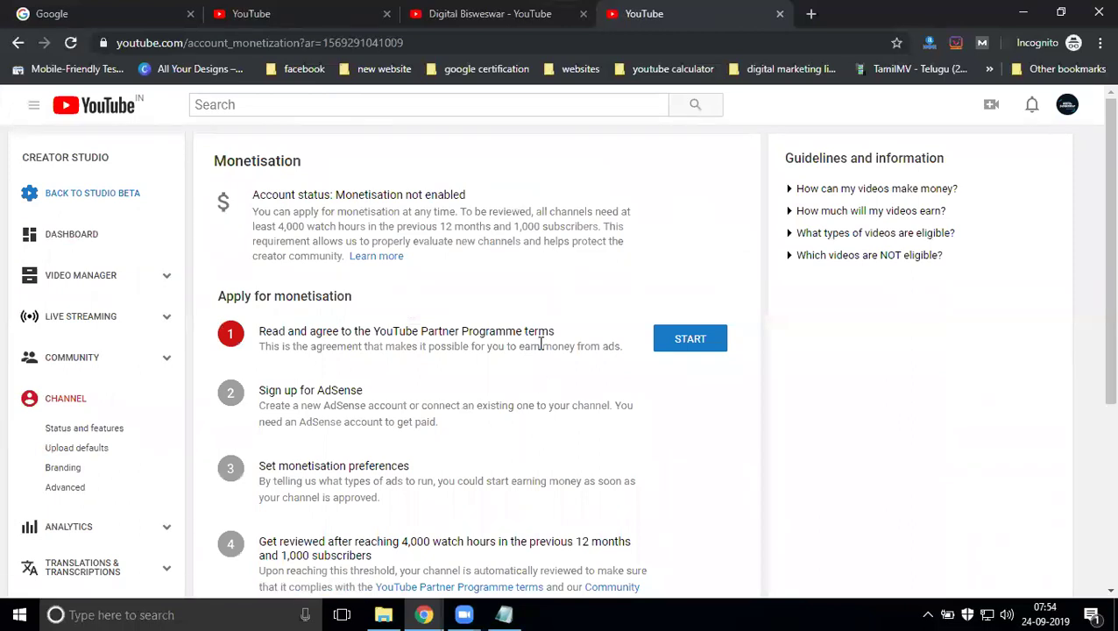
pyautogui.scroll(-3, 541, 345)
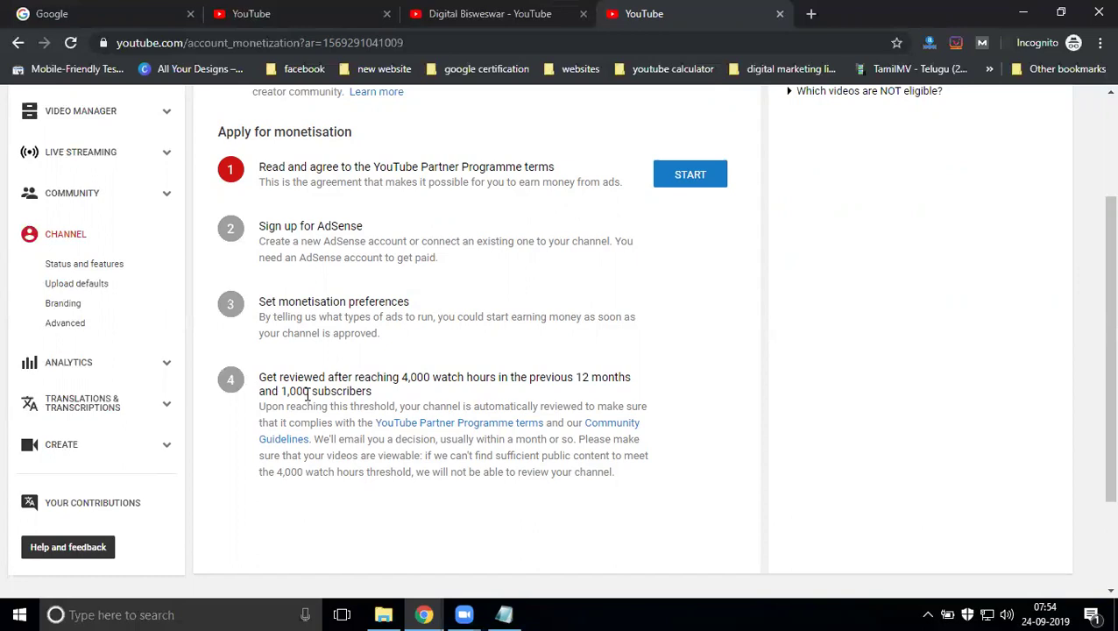
pyautogui.click(689, 176)
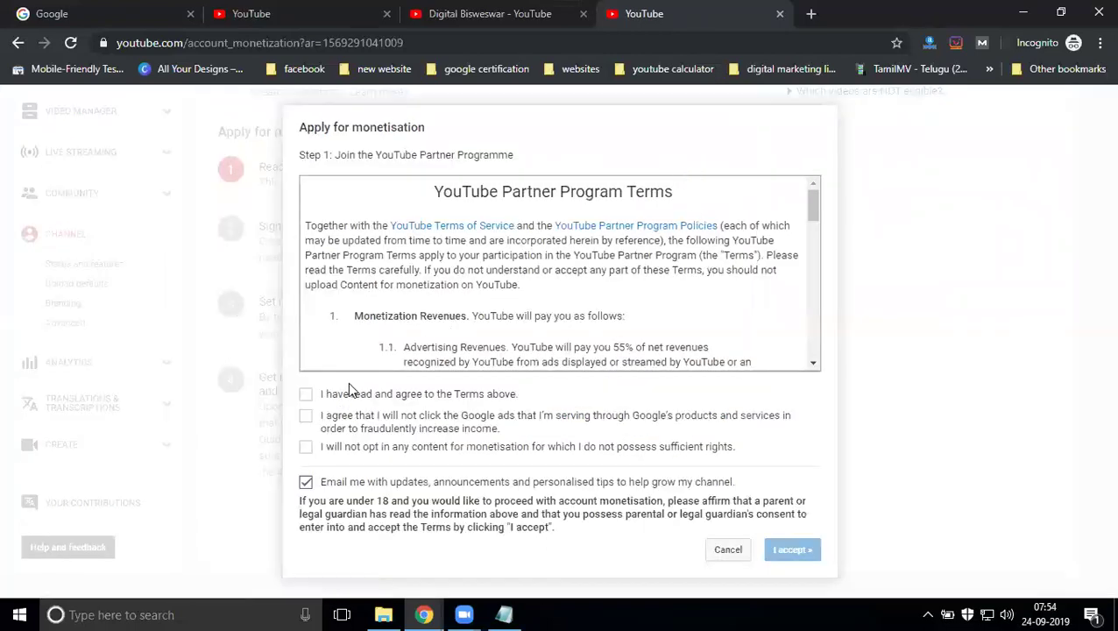
pyautogui.click(333, 396)
pyautogui.click(333, 451)
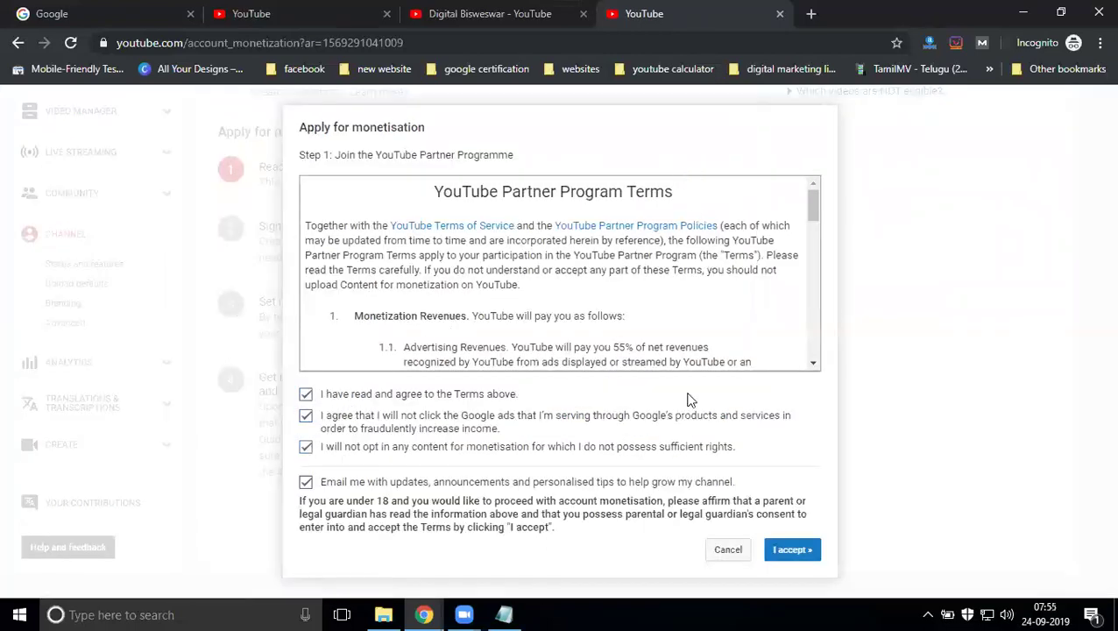
pyautogui.click(790, 549)
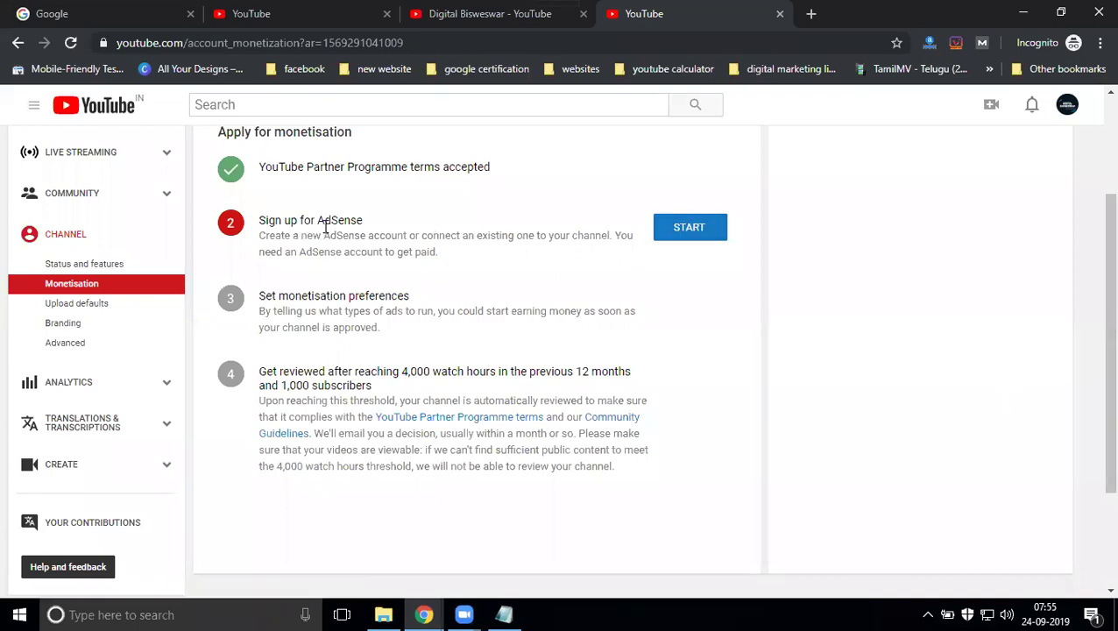
# Step: Start the Sign up for AdSense stage and continue to AdSense with the signed-in Google account
pyautogui.click(694, 235)
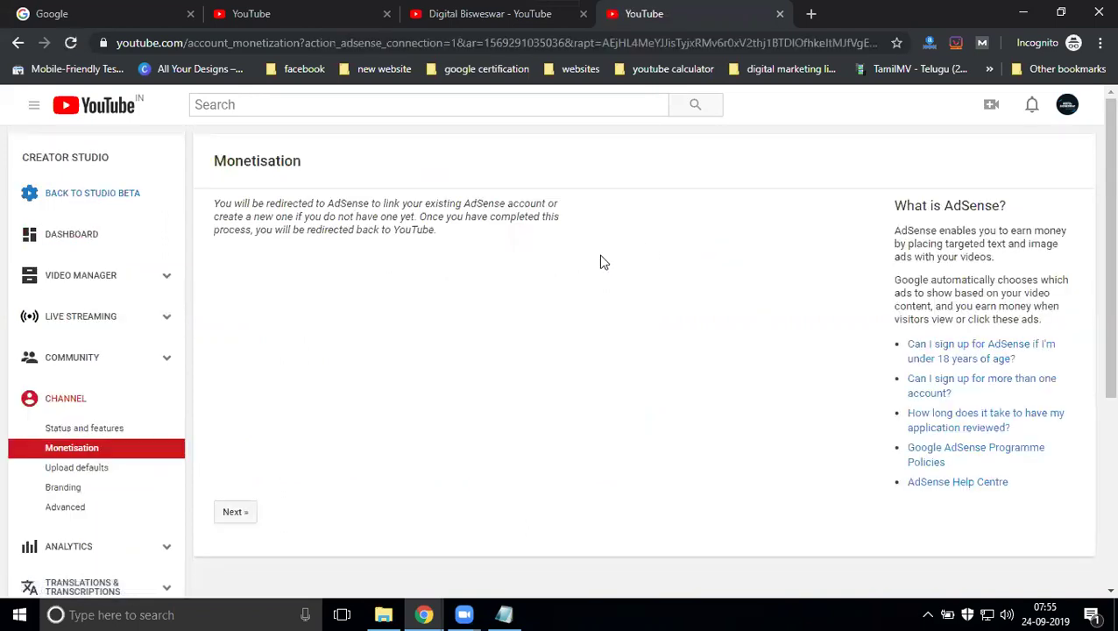
pyautogui.click(233, 512)
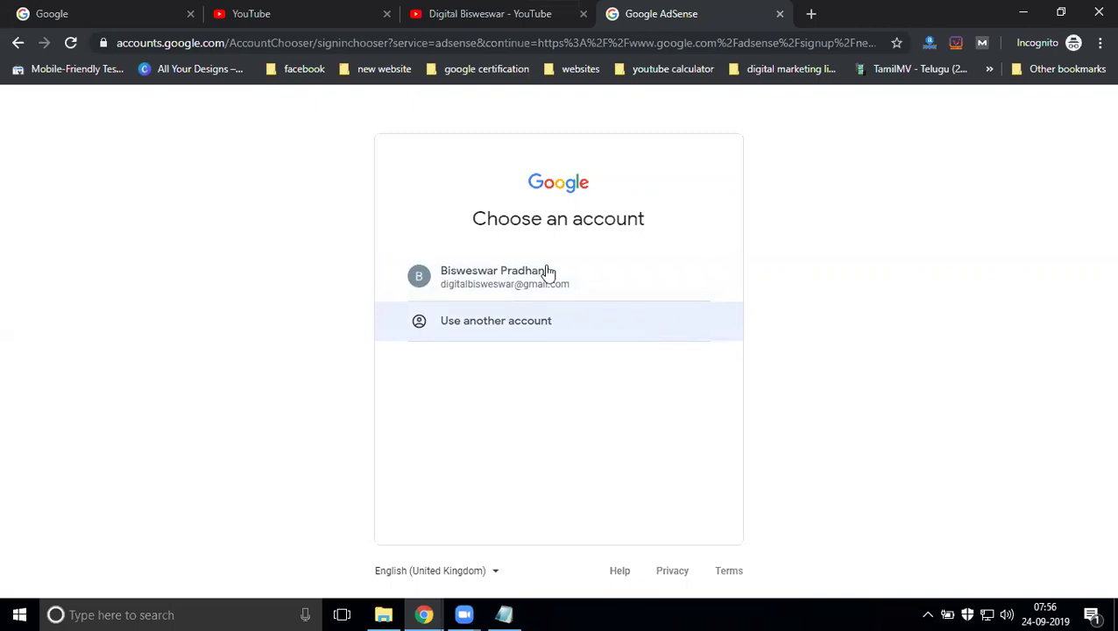
pyautogui.click(512, 275)
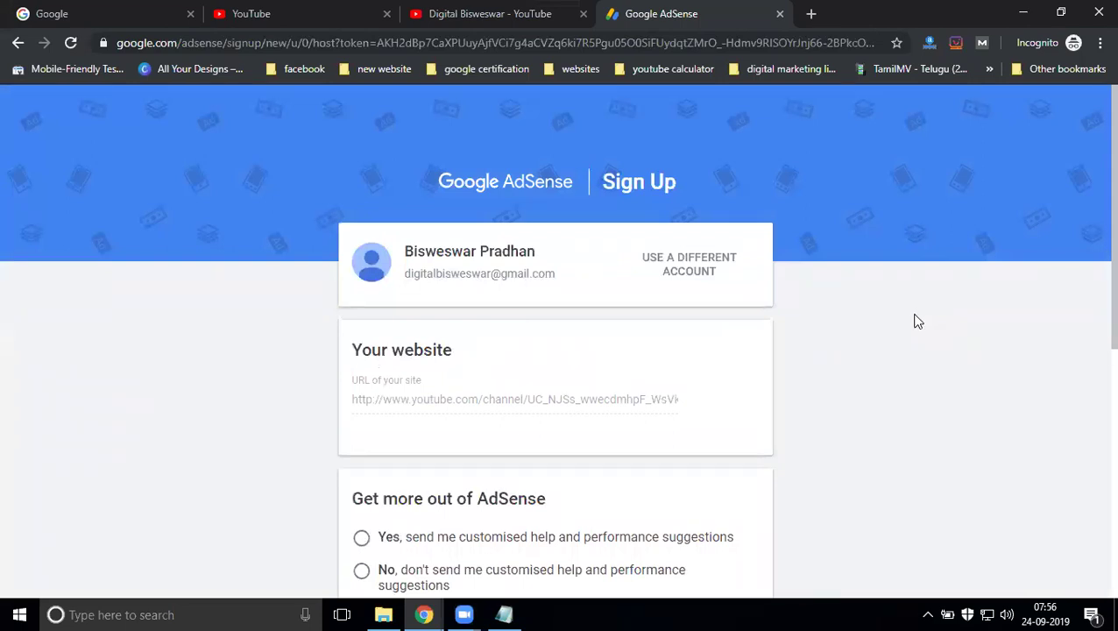
# Step: Opt in to customised help and performance suggestions and set the country or territory to India on the AdSense form
pyautogui.scroll(-2, 915, 320)
pyautogui.click(362, 375)
pyautogui.scroll(-3, 282, 368)
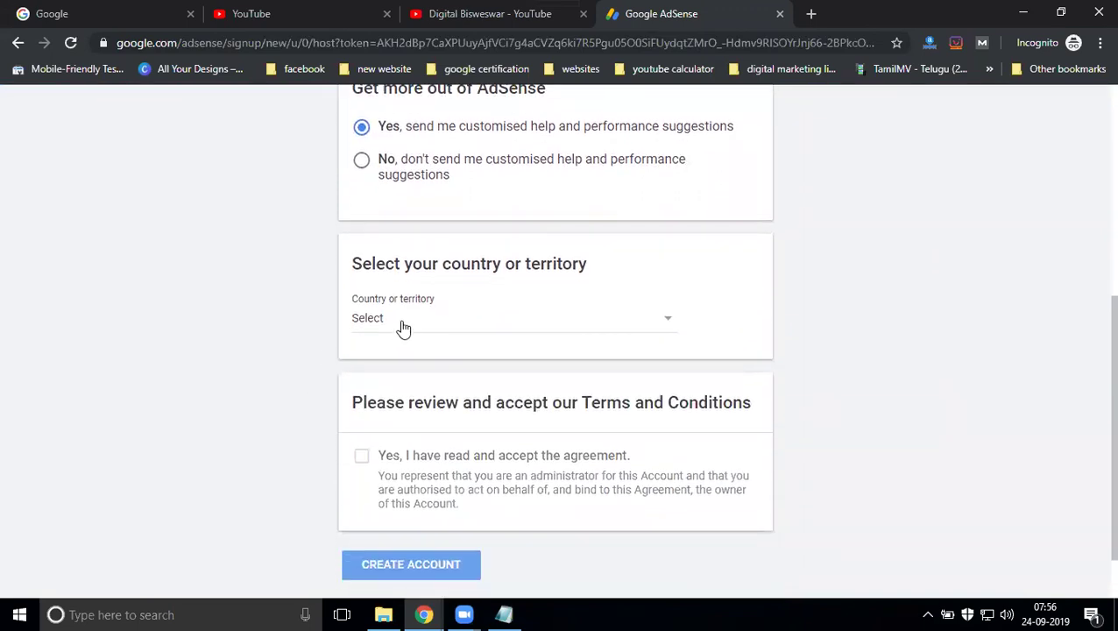
pyautogui.click(403, 328)
pyautogui.scroll(-20, 400, 327)
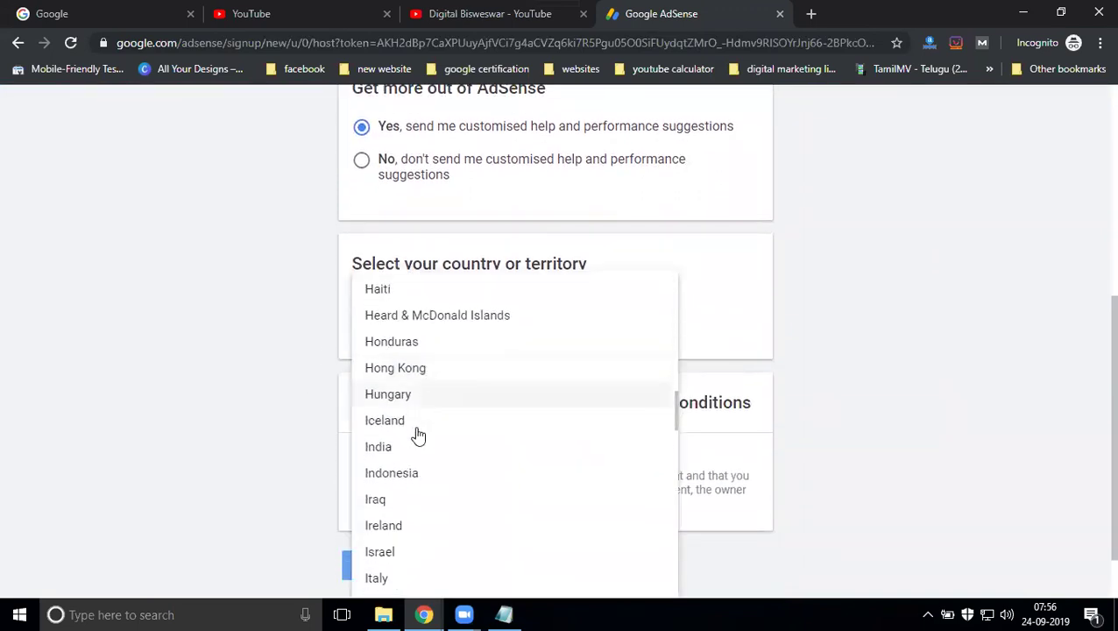
pyautogui.click(417, 444)
# Step: Accept the AdSense Online Terms of Service agreement and review the entries of the whole sign-up form
pyautogui.scroll(-4, 244, 376)
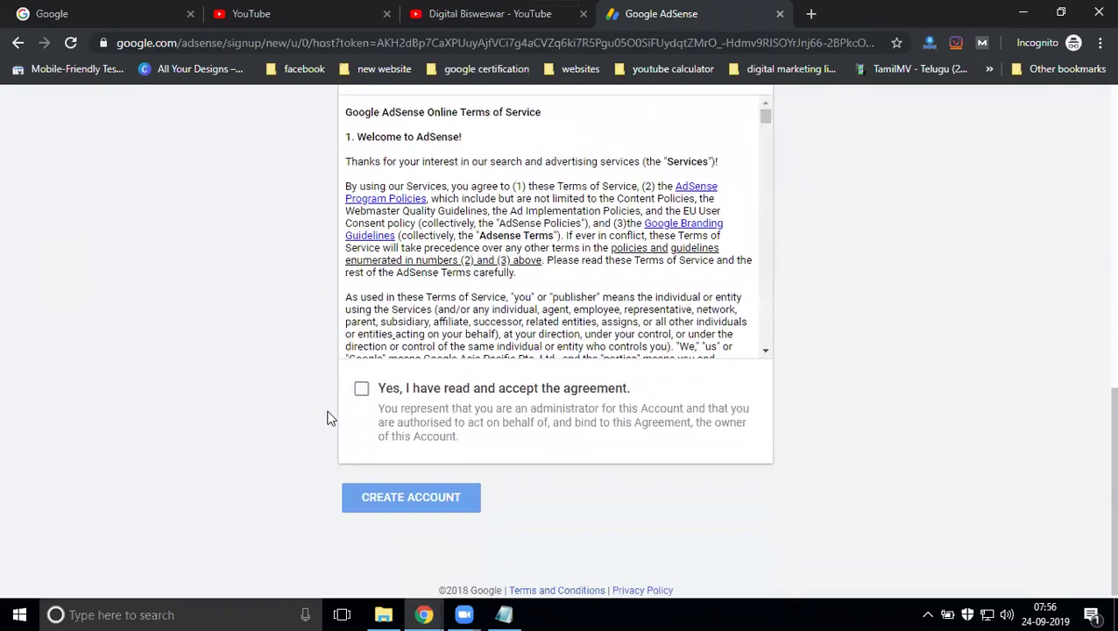
pyautogui.click(362, 389)
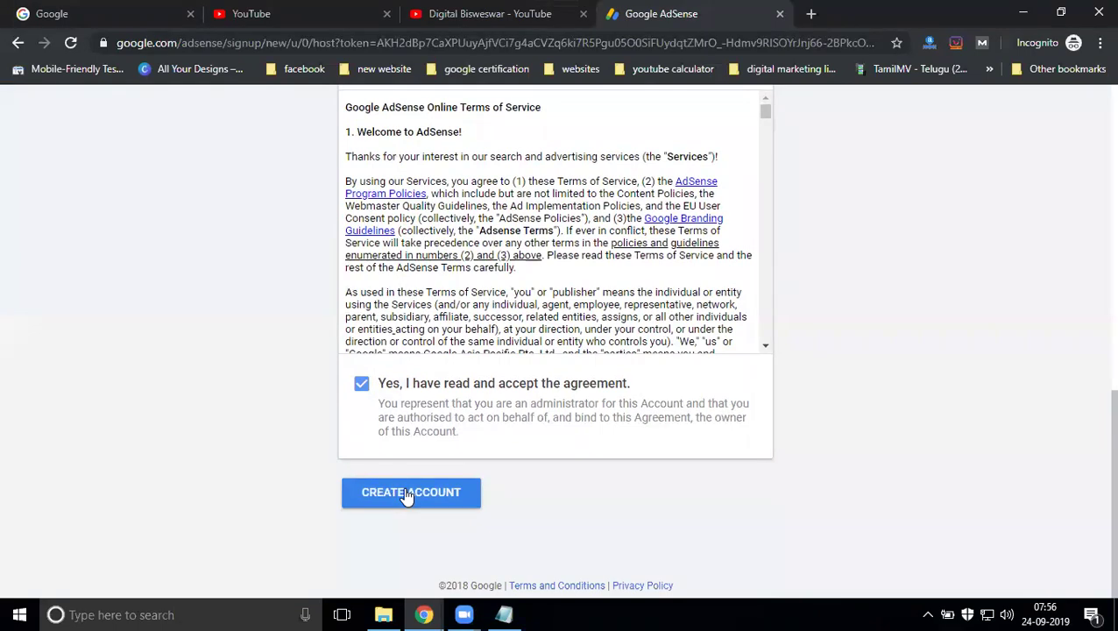
pyautogui.scroll(10, 184, 434)
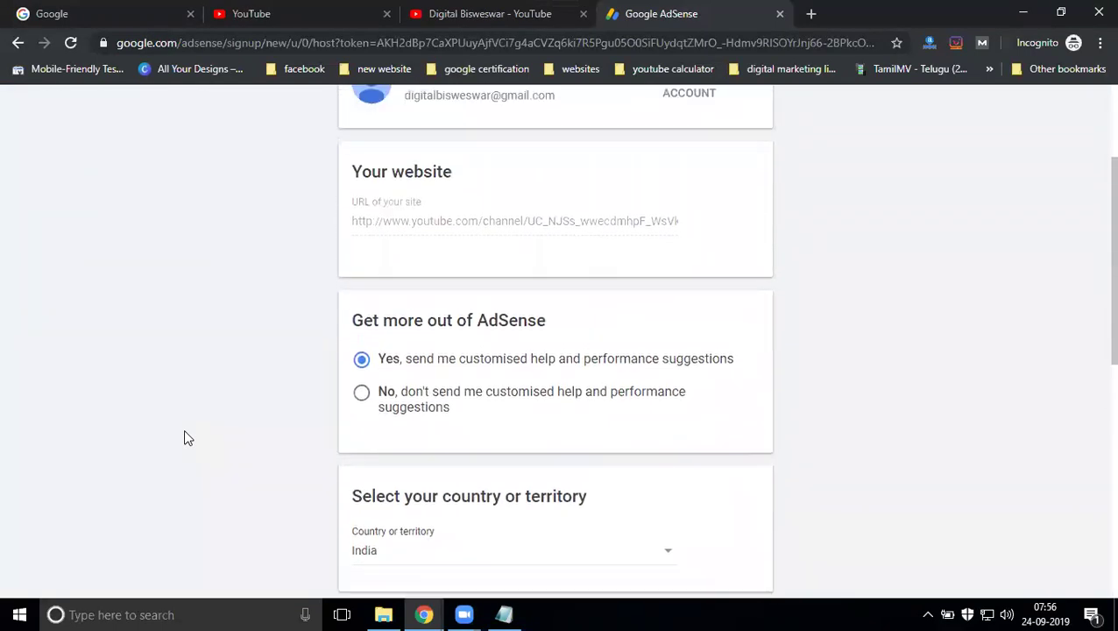
pyautogui.scroll(2, 183, 429)
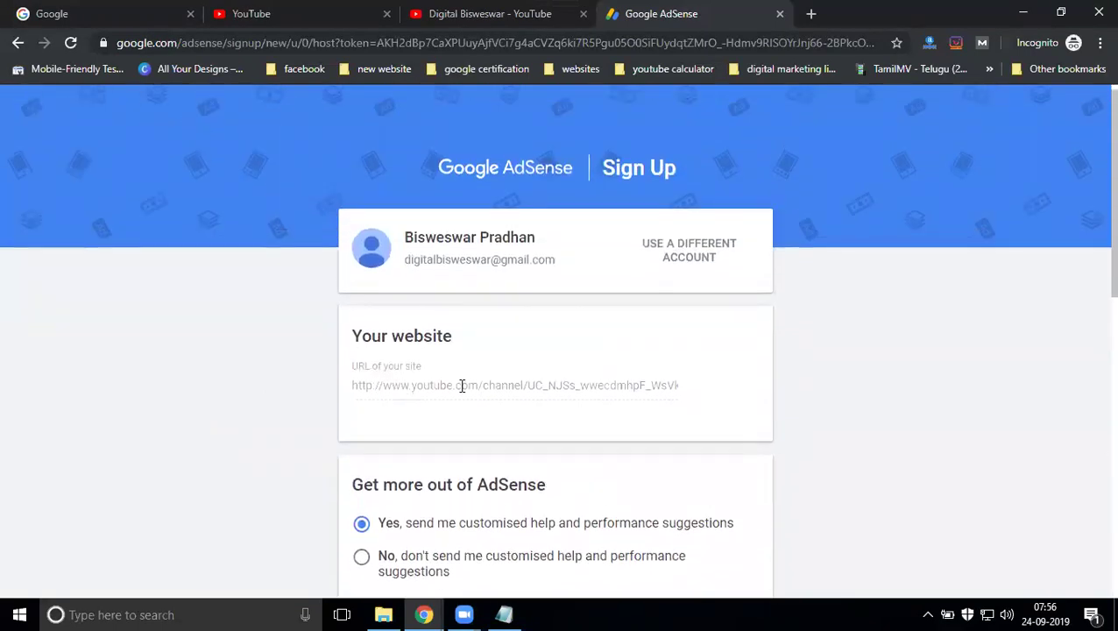
pyautogui.scroll(-3, 461, 385)
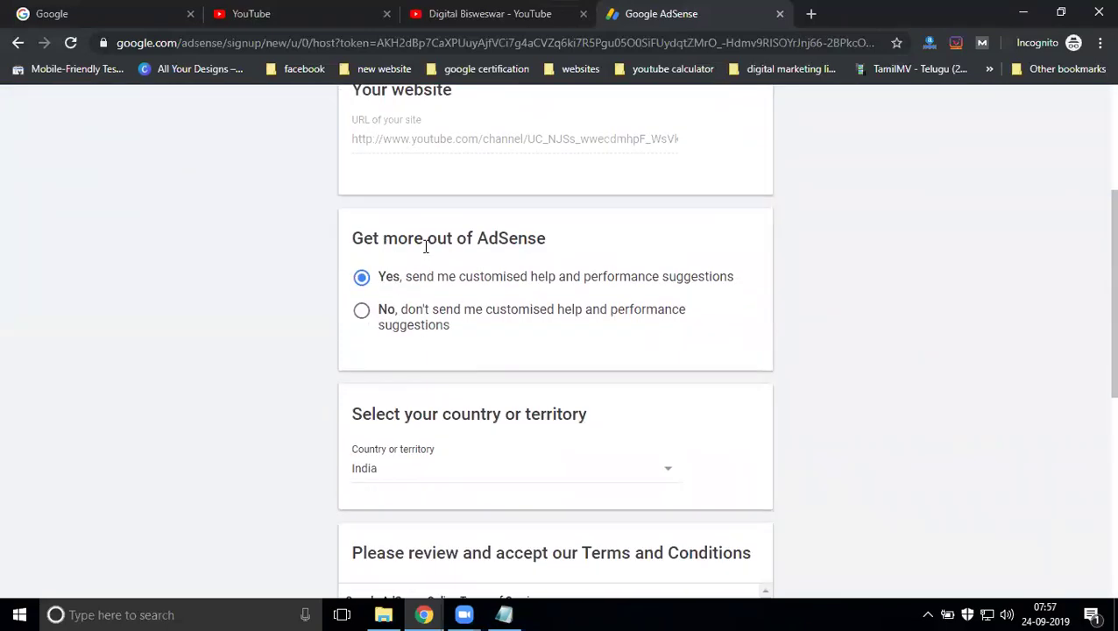
pyautogui.scroll(-2, 477, 255)
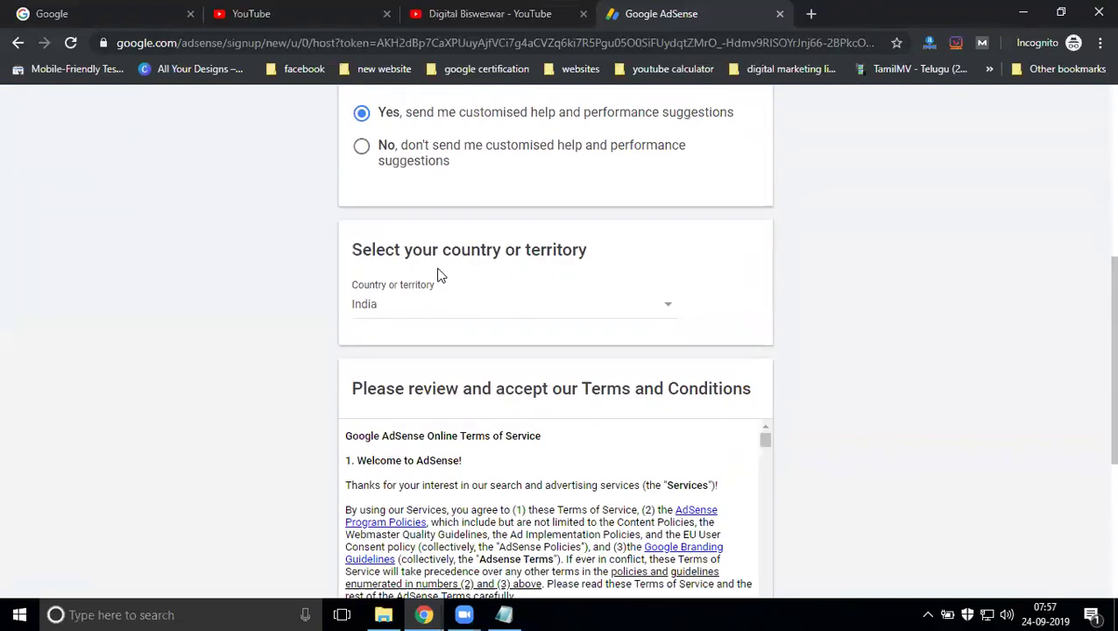
pyautogui.scroll(-4, 440, 275)
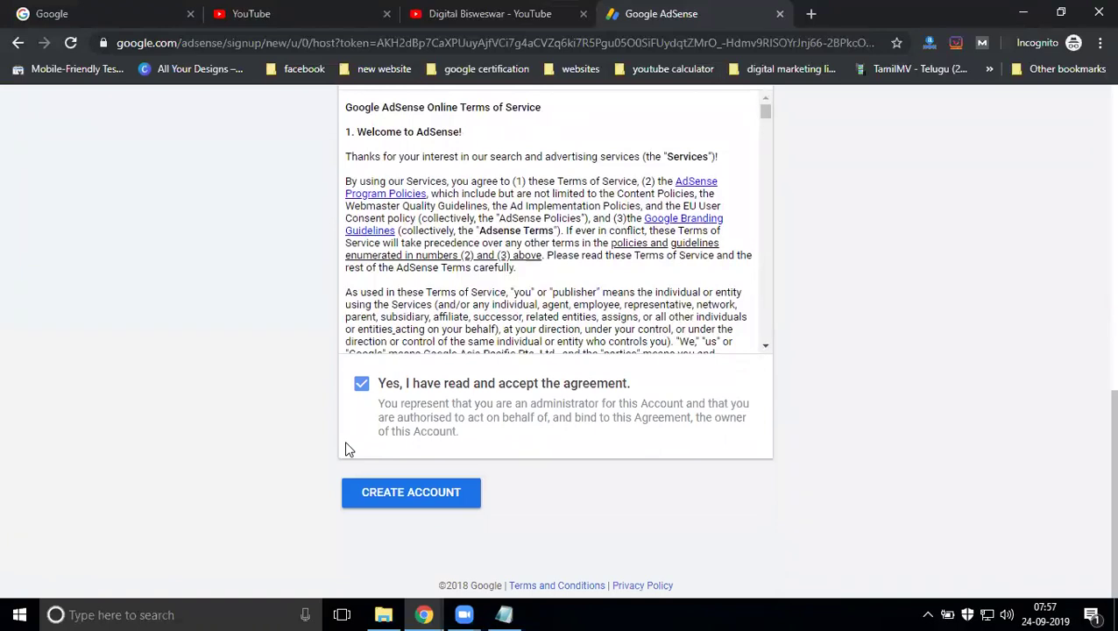
# Step: Create the AdSense account and go through the welcome introduction to reach the payment address form
pyautogui.click(391, 492)
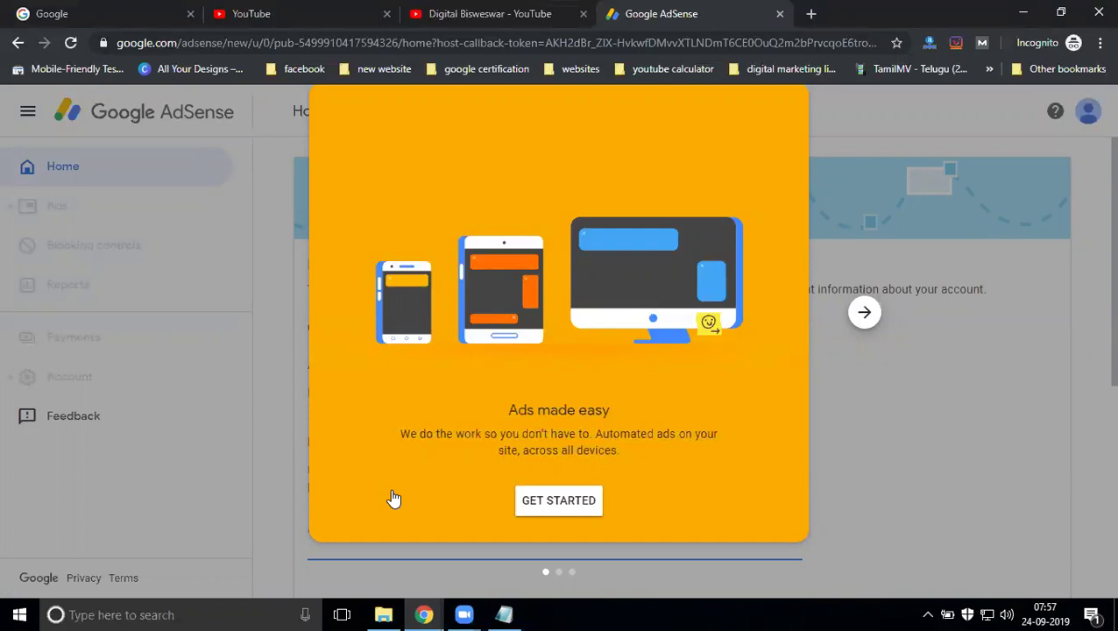
pyautogui.click(861, 319)
pyautogui.click(861, 317)
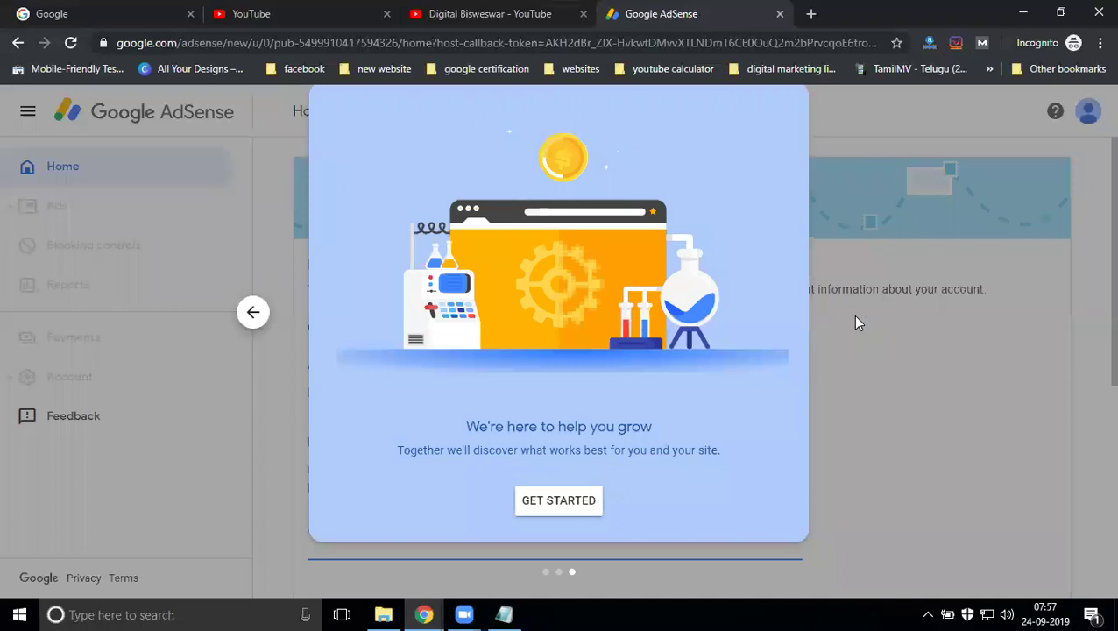
pyautogui.click(543, 502)
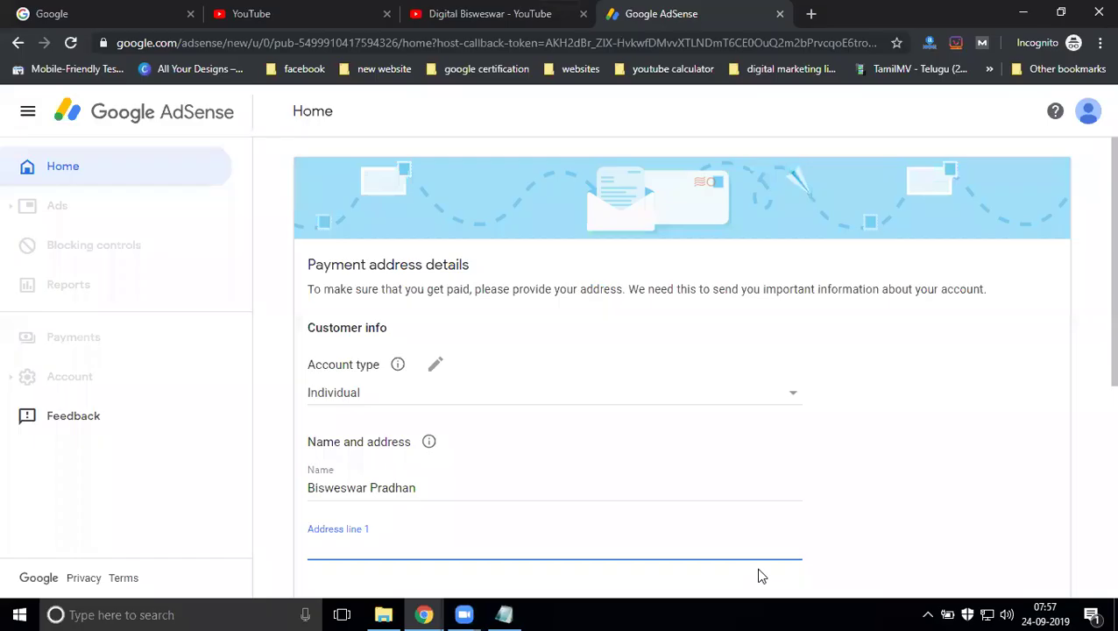
# Step: Choose Individual as the account type in the payment address details
pyautogui.scroll(-1, 407, 304)
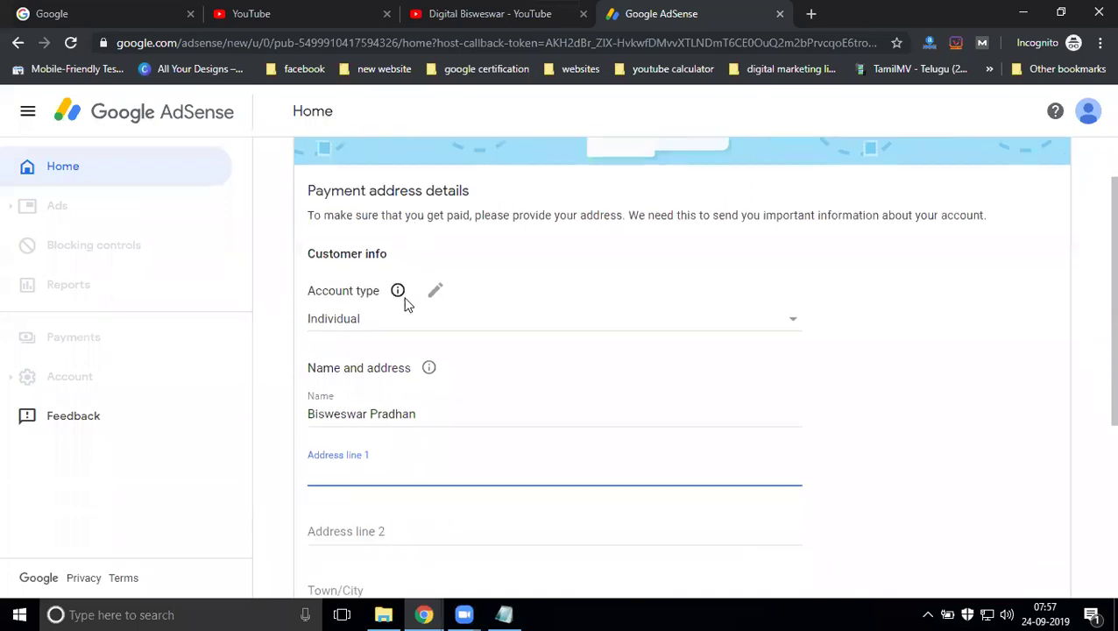
pyautogui.click(353, 314)
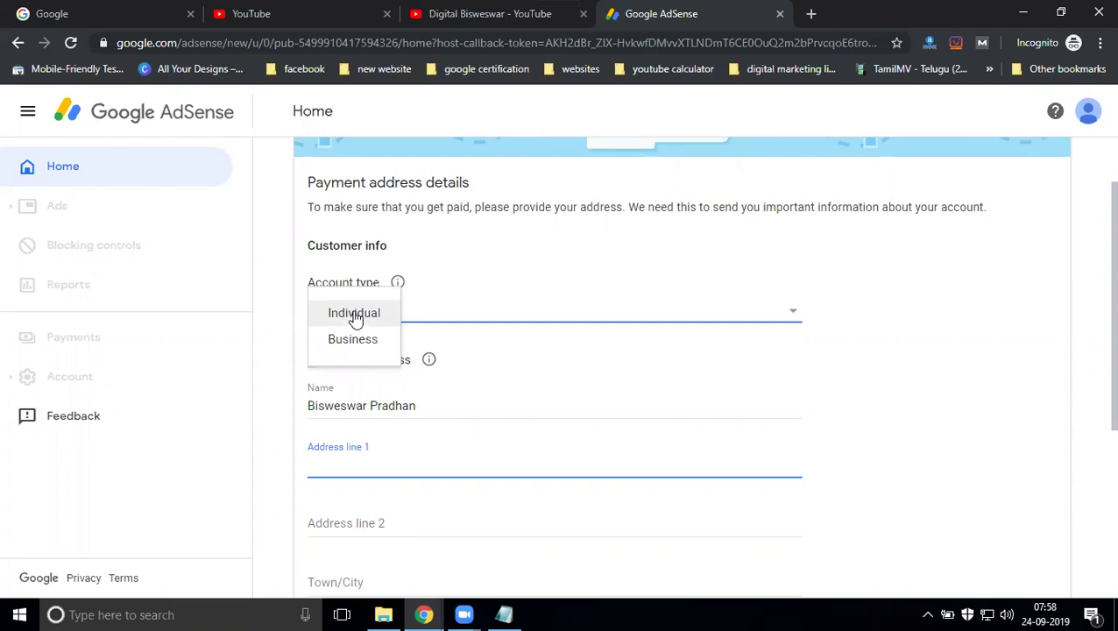
pyautogui.click(354, 314)
pyautogui.scroll(-2, 353, 317)
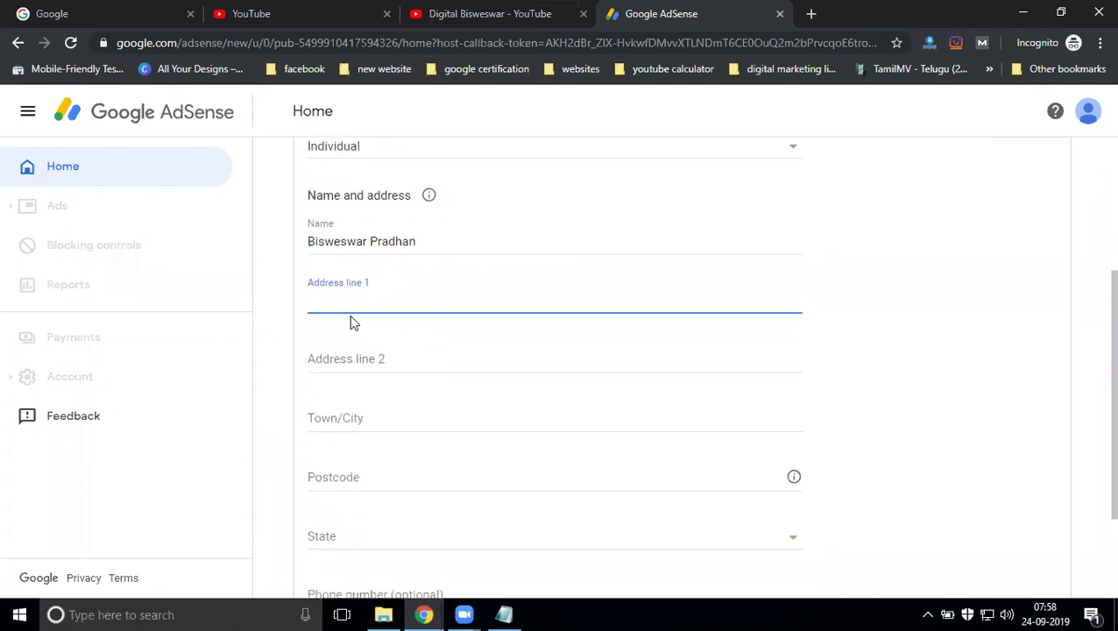
# Step: Fill in the payment address using the matching address suggestion, and enter the postcode and phone number
pyautogui.write('ameerpet')
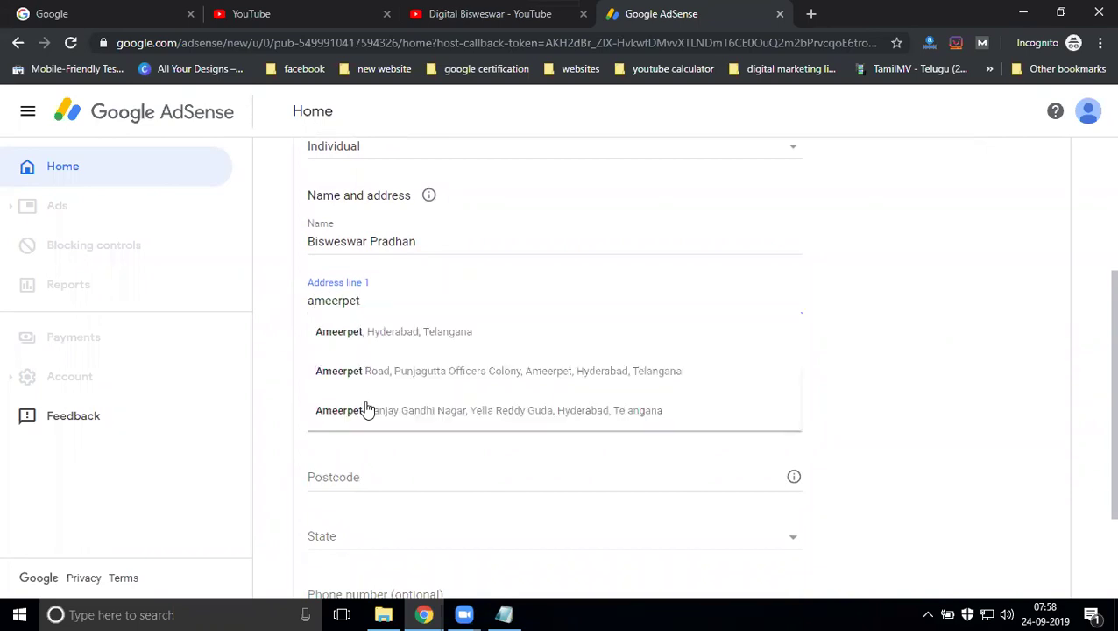
pyautogui.click(387, 332)
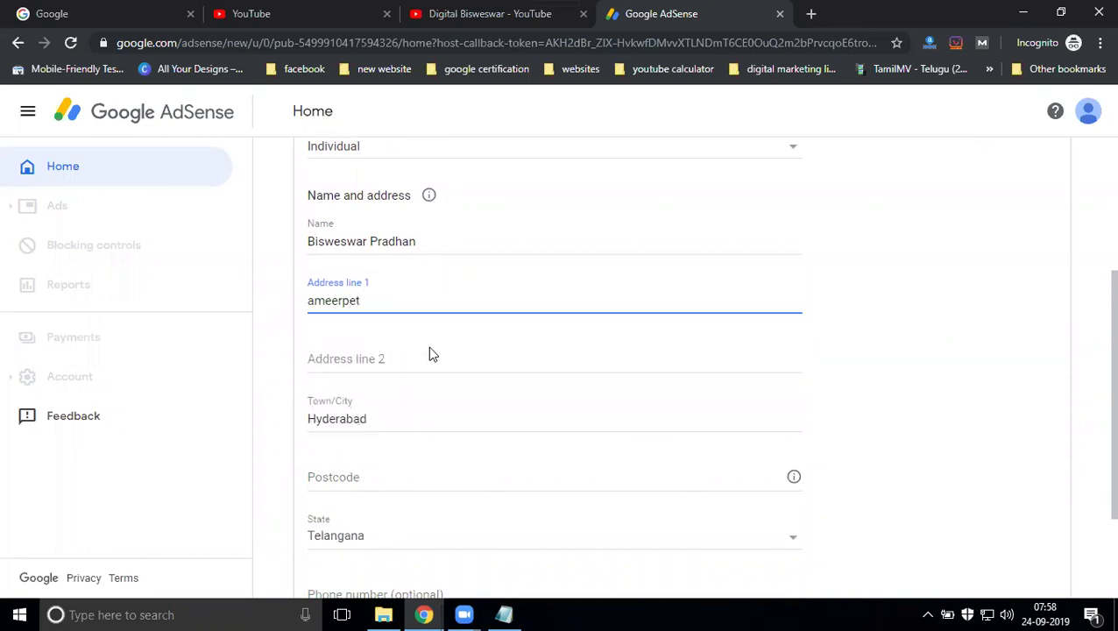
pyautogui.scroll(-2, 429, 354)
pyautogui.click(426, 325)
pyautogui.write('500018')
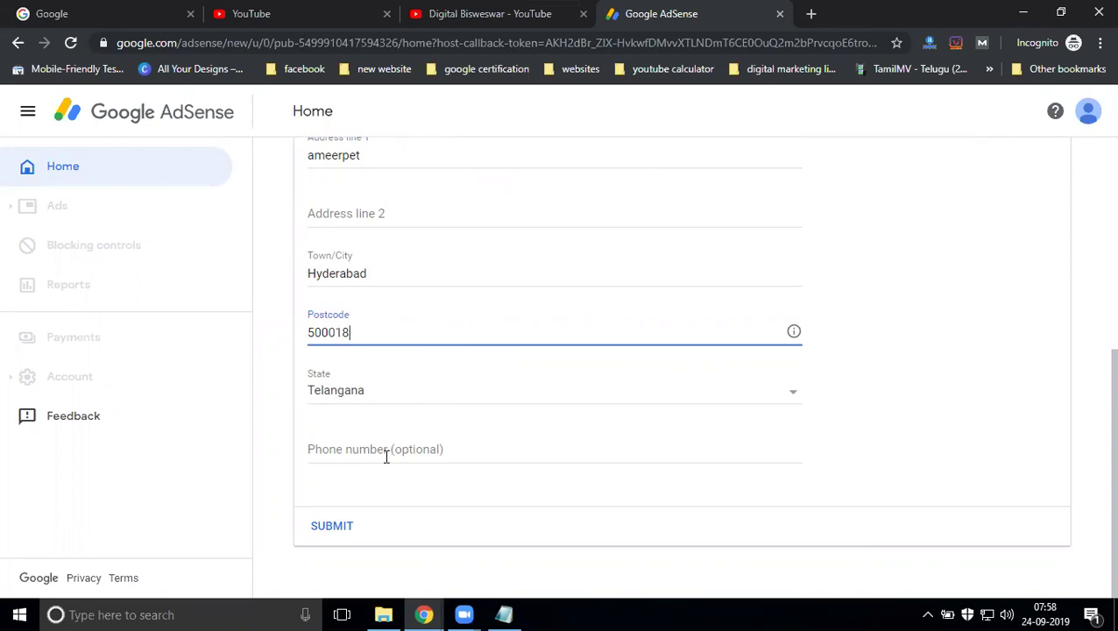
pyautogui.scroll(1, 386, 455)
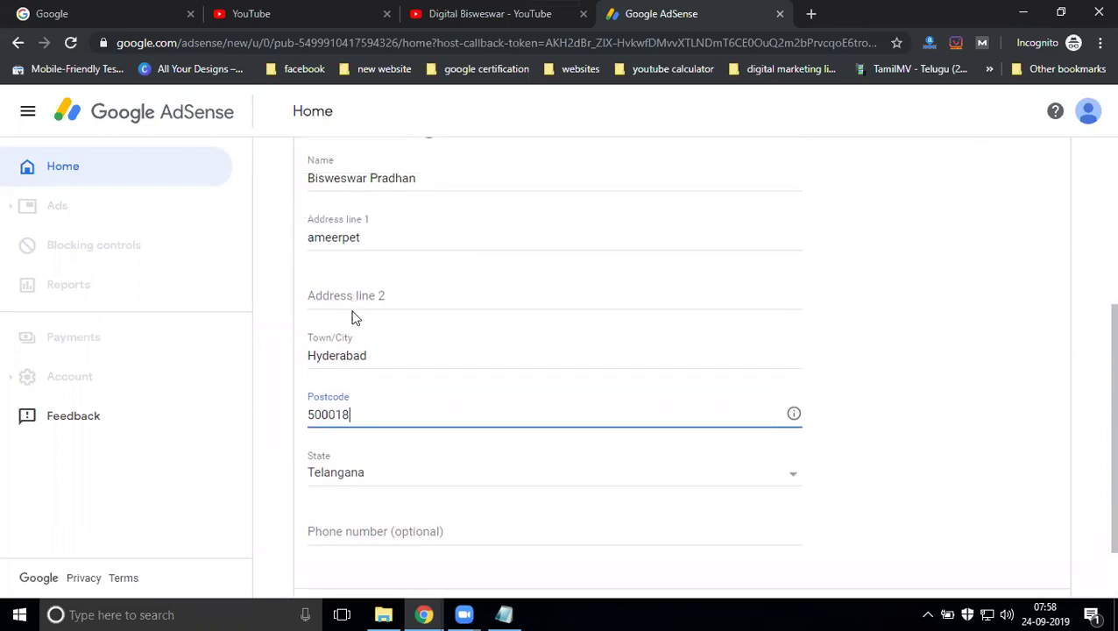
pyautogui.scroll(-1, 353, 322)
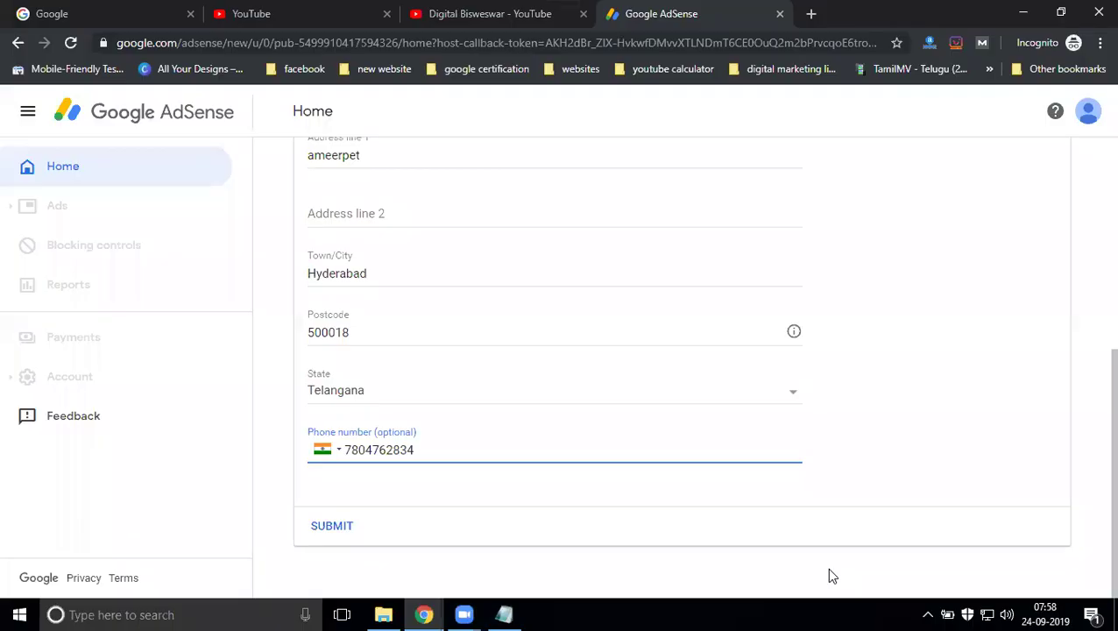
# Step: Submit the payment address details and follow the redirect back to YouTube's monetisation page
pyautogui.click(320, 526)
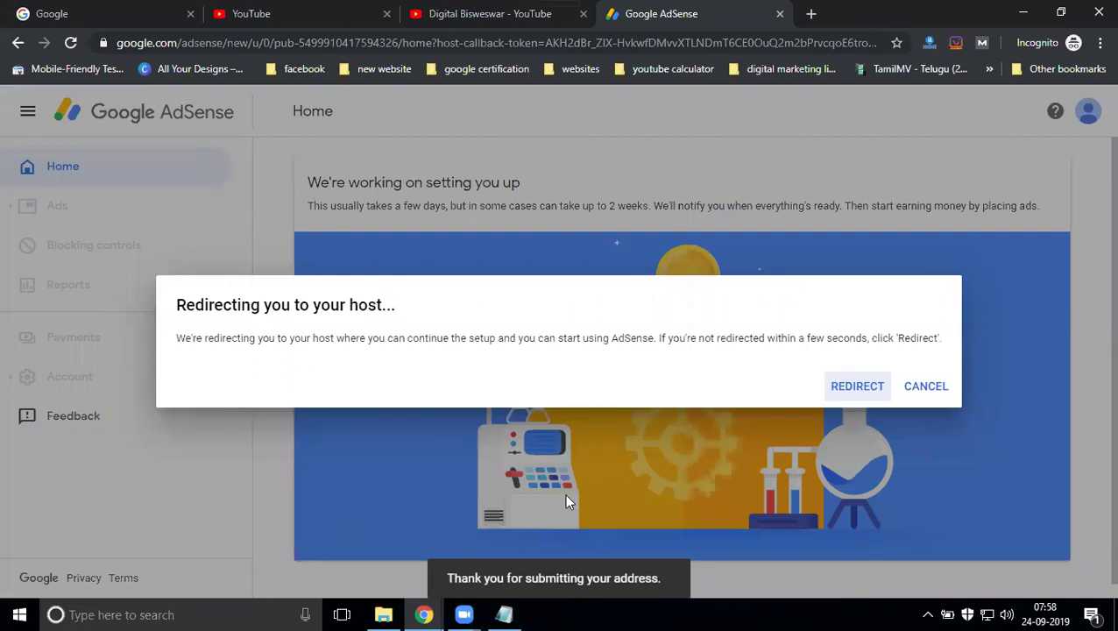
pyautogui.click(858, 386)
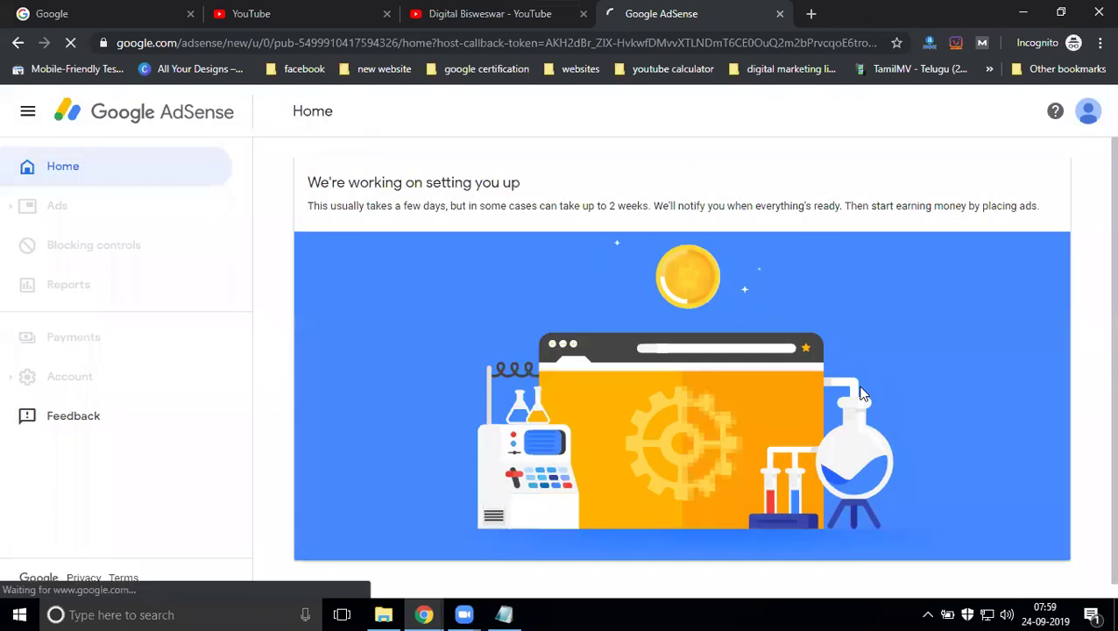
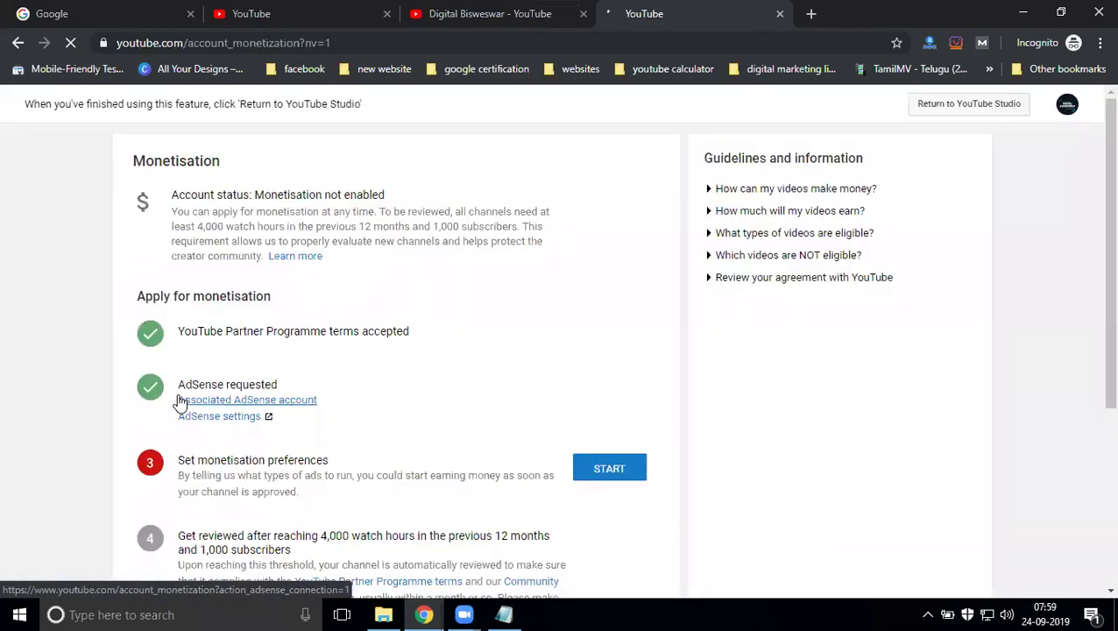
# Step: Save monetisation preferences that monetise all existing and future videos with overlay ads, sponsored cards and skippable video ads
pyautogui.scroll(-3, 302, 292)
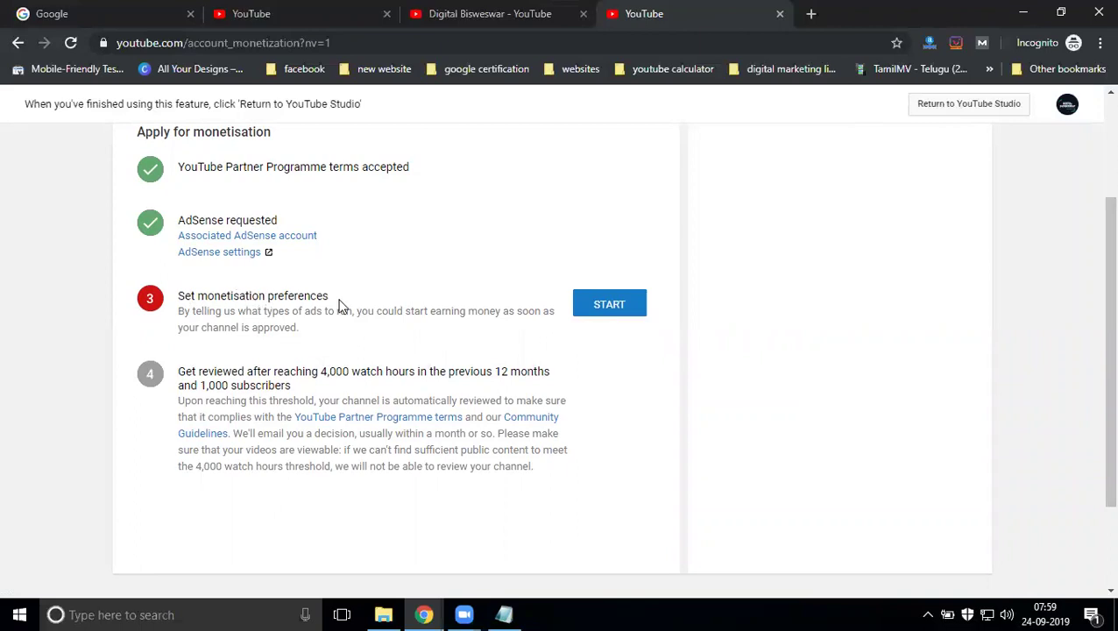
pyautogui.click(604, 317)
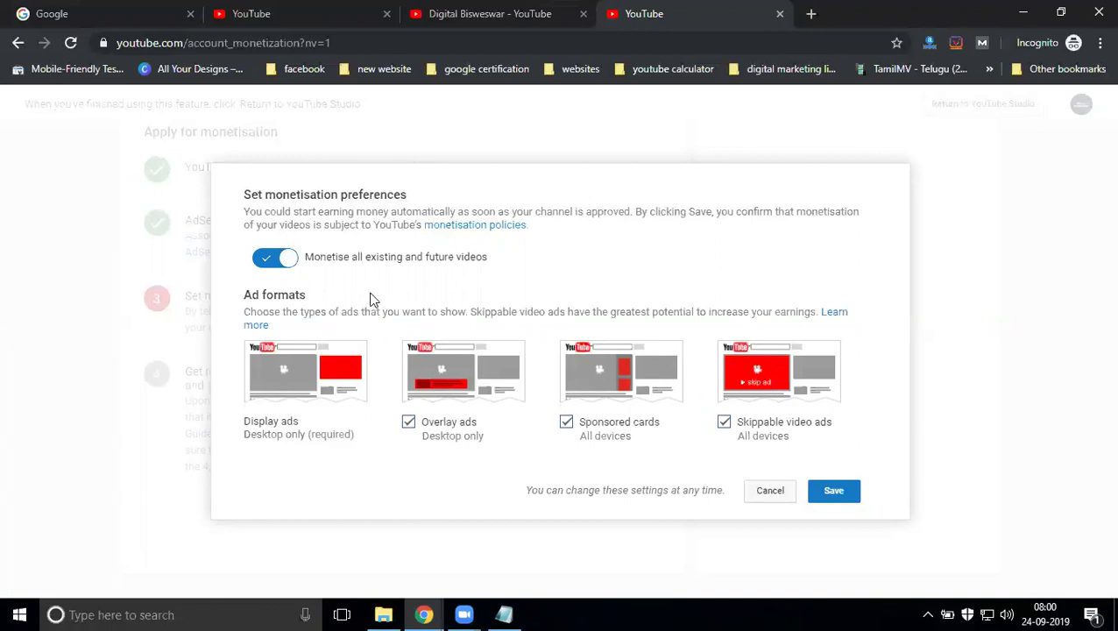
pyautogui.click(834, 489)
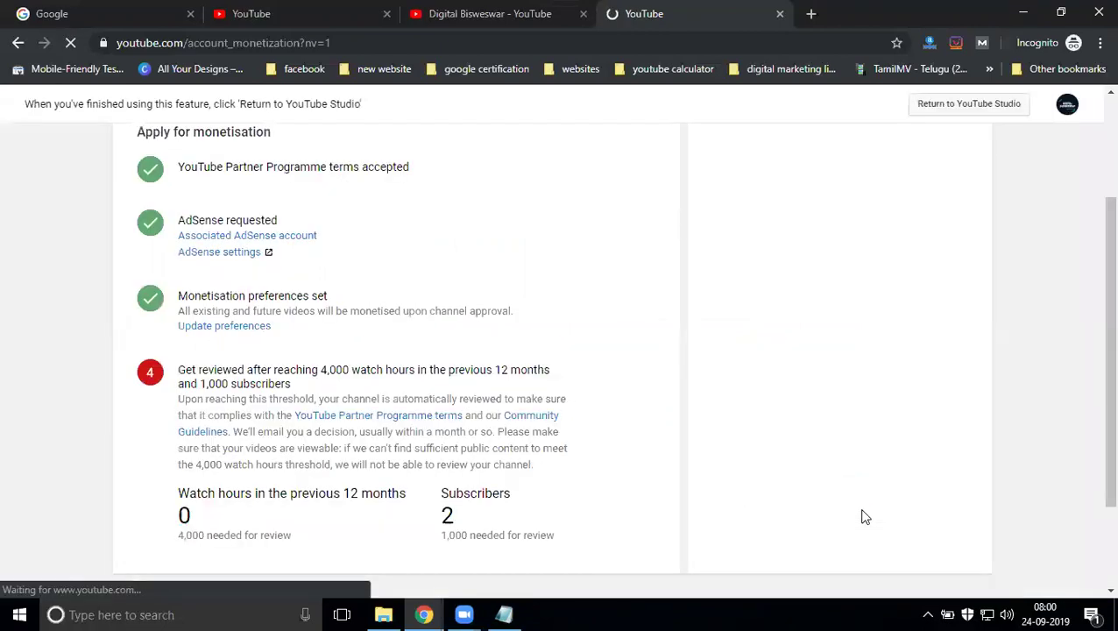
# Step: Examine the channel review requirements for watch hours and subscribers, along with the status of the monetisation application stages
pyautogui.scroll(-2, 577, 362)
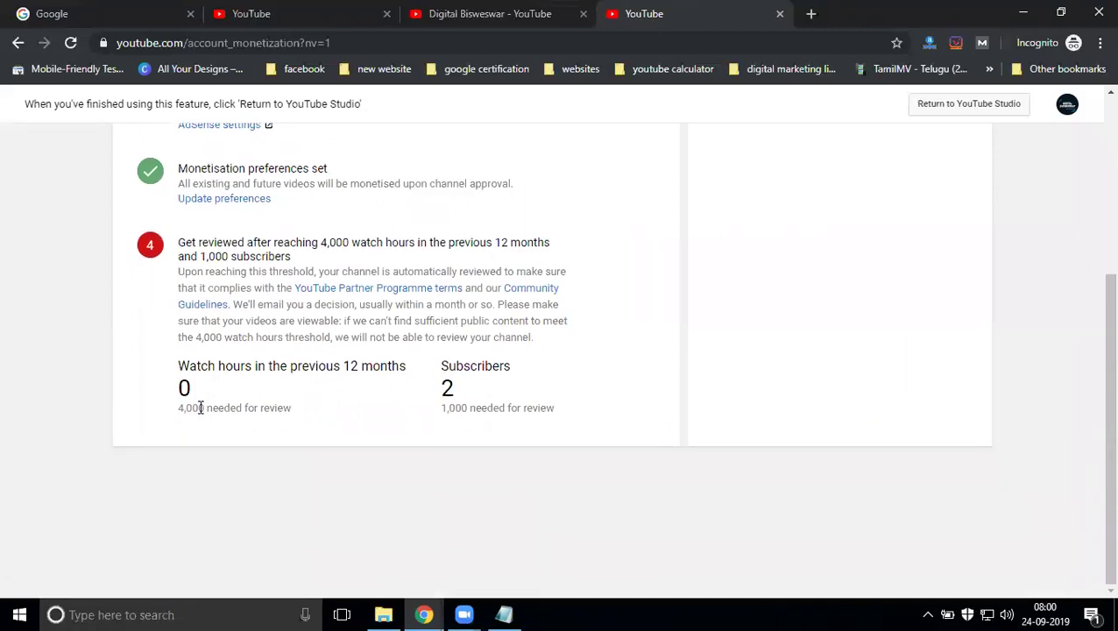
pyautogui.moveTo(181, 405); pyautogui.dragTo(288, 409)
pyautogui.moveTo(444, 407); pyautogui.dragTo(552, 429)
pyautogui.click(550, 429)
pyautogui.scroll(1, 464, 398)
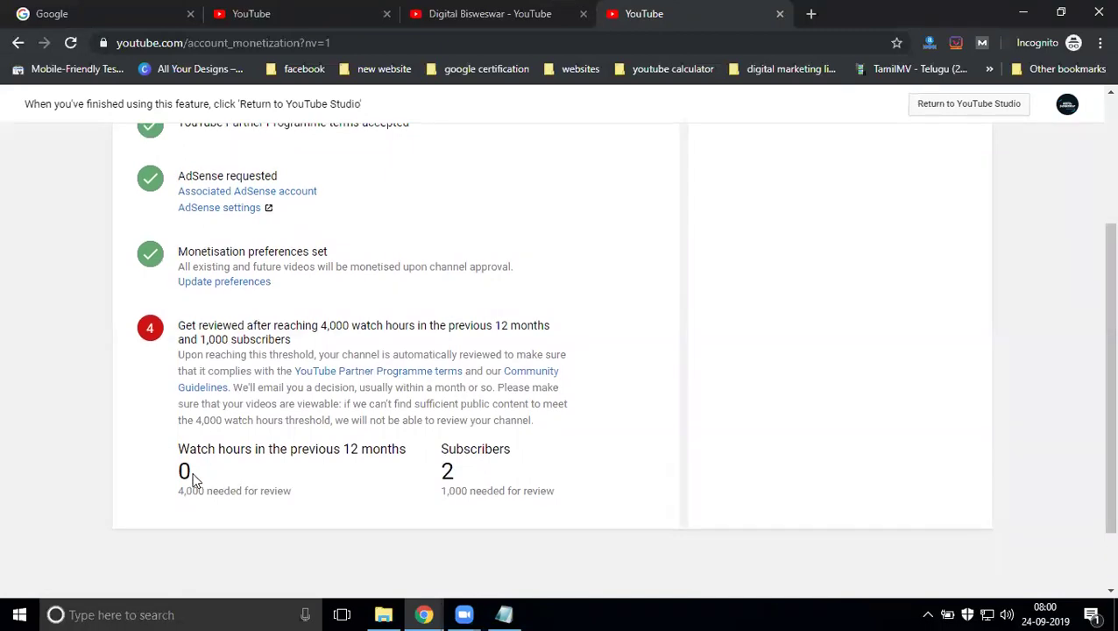
pyautogui.scroll(3, 193, 475)
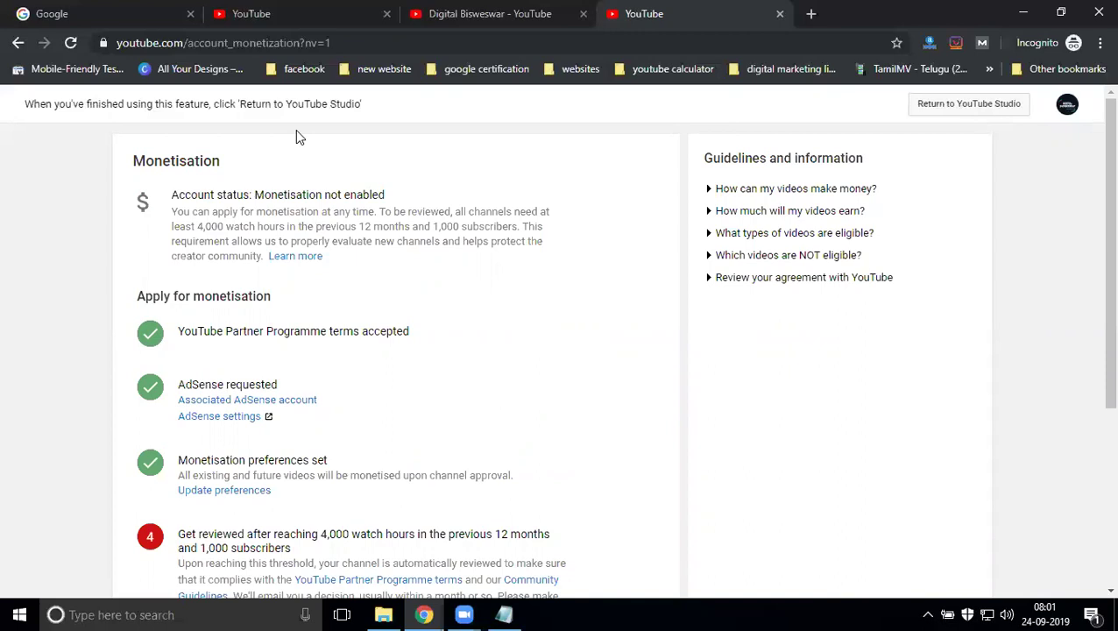
pyautogui.scroll(-3, 342, 424)
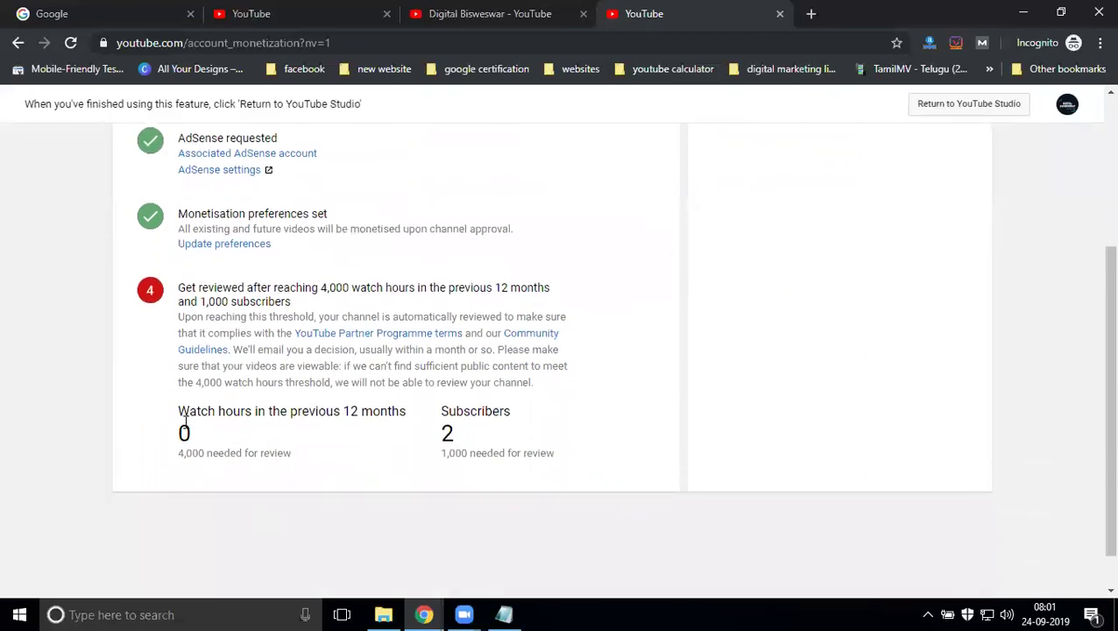